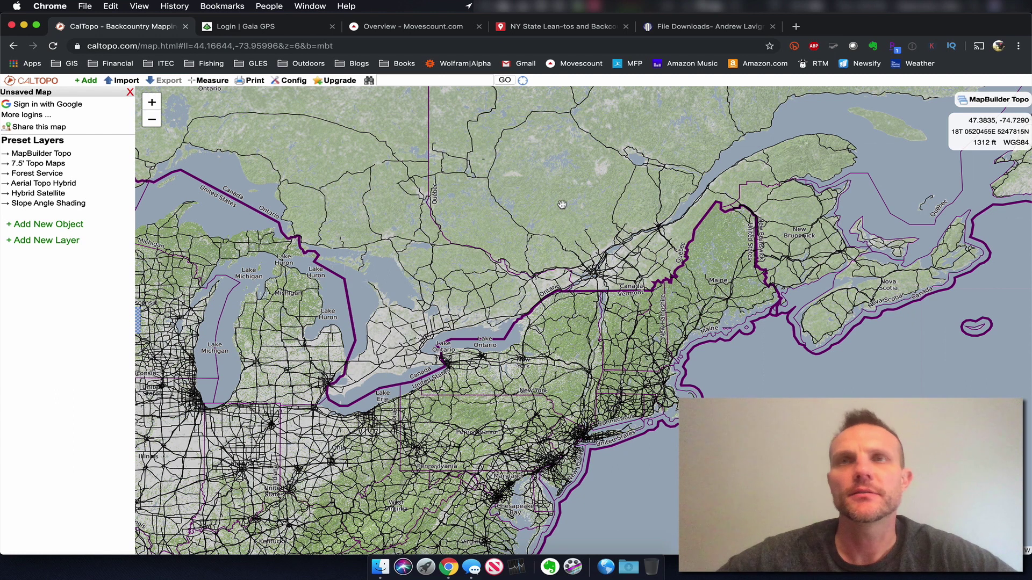
Sign in to CalTopo with a Google account and open the saved Wright Peak map from Your Maps
click(64, 106)
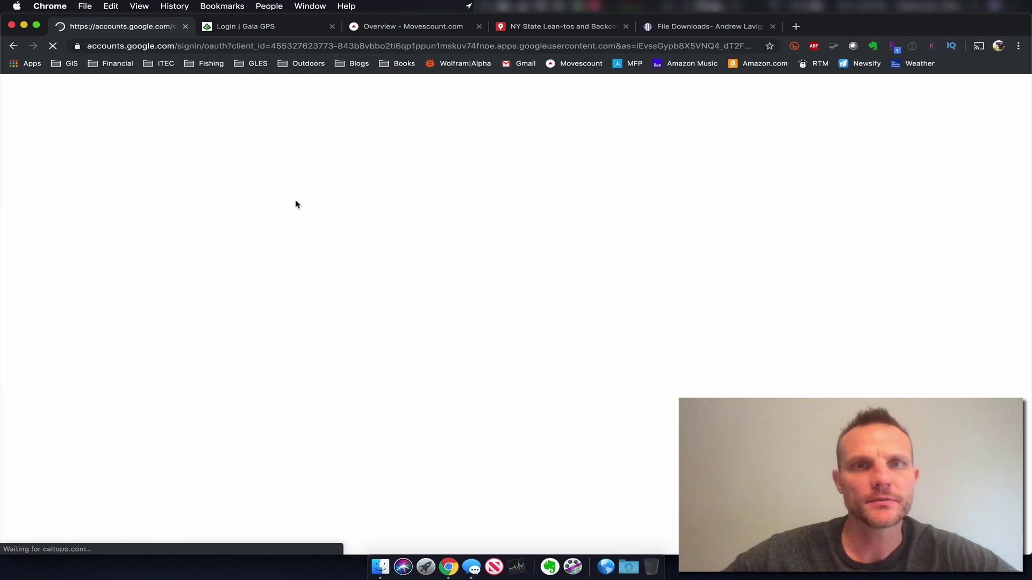
click(456, 283)
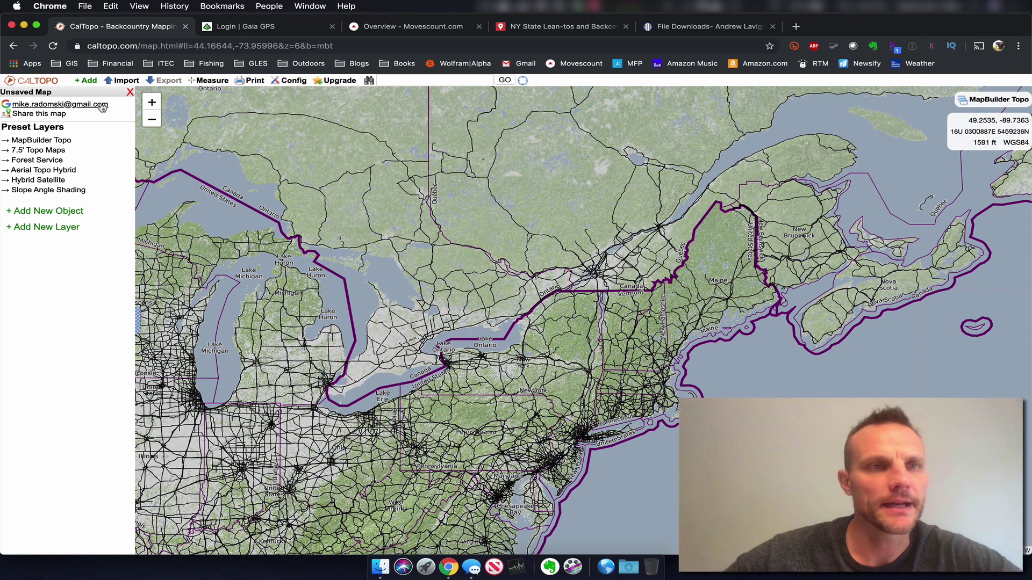
click(80, 104)
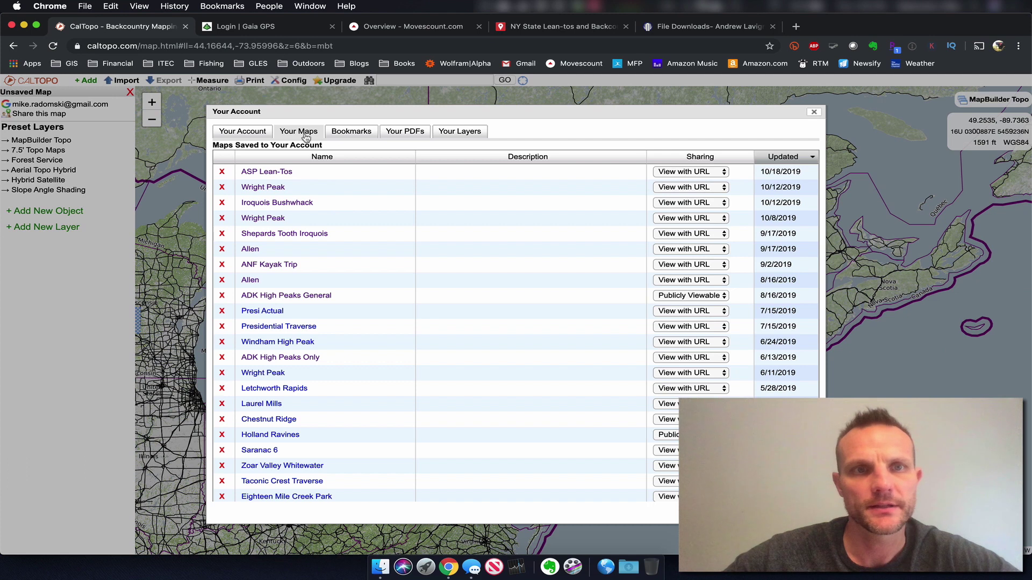
click(264, 187)
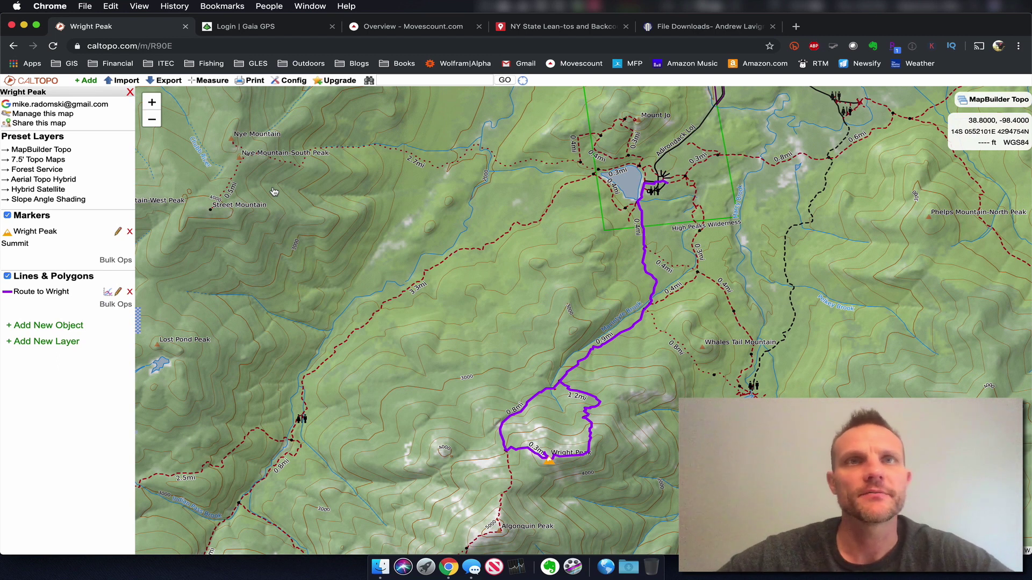
Show the Route to Wright elevation profile and bring up the GPX, GeoJSON and KML export choices
click(108, 293)
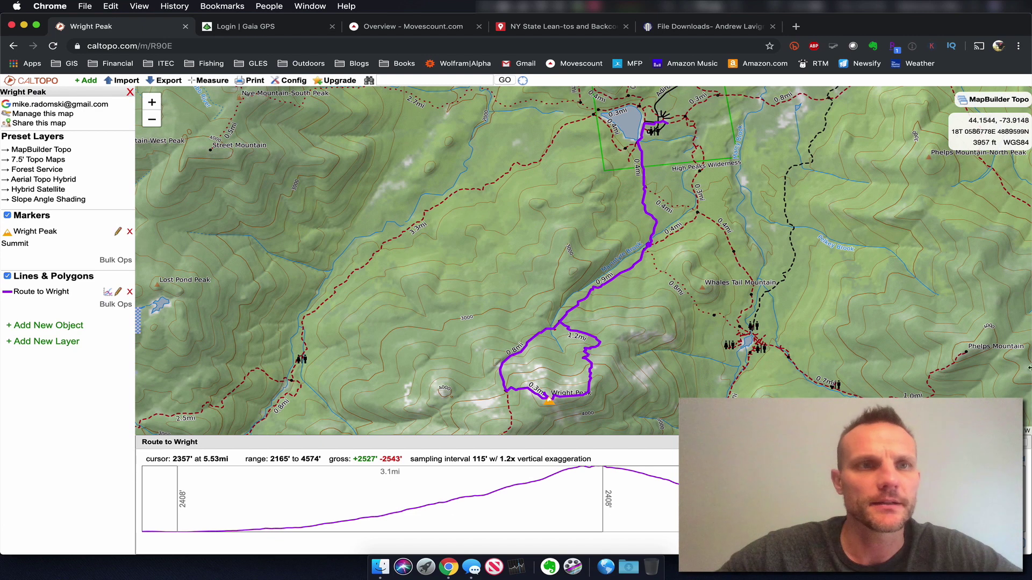
mouse_move(173, 83)
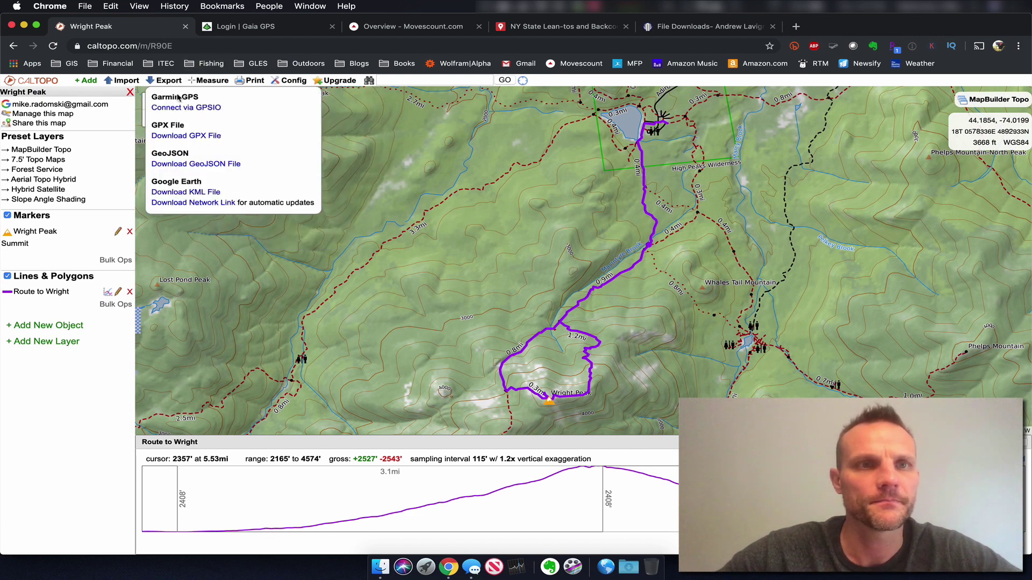
Export the summit marker and route as Wright_Peak.gpx and reveal it in Finder
click(186, 137)
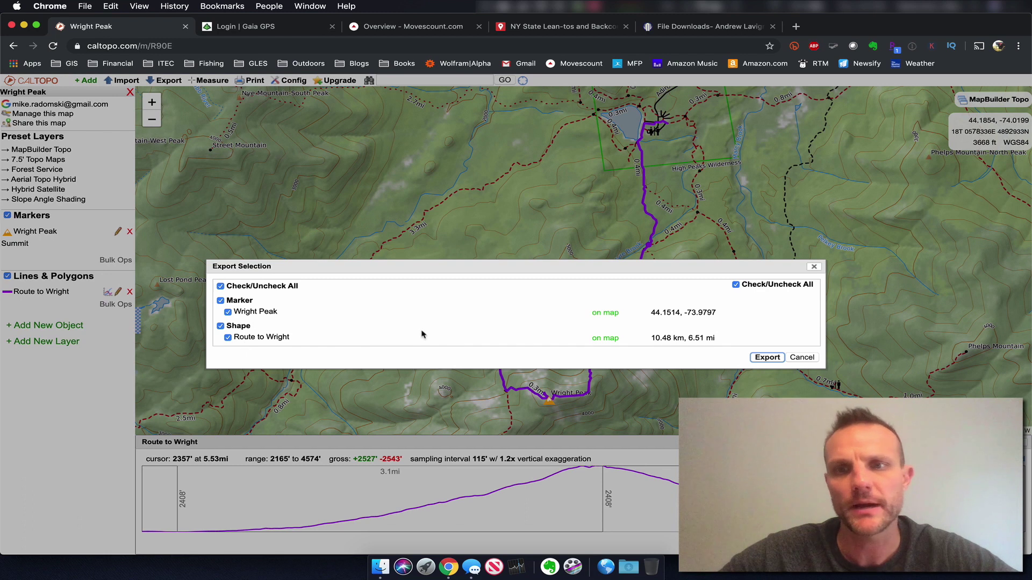
click(768, 358)
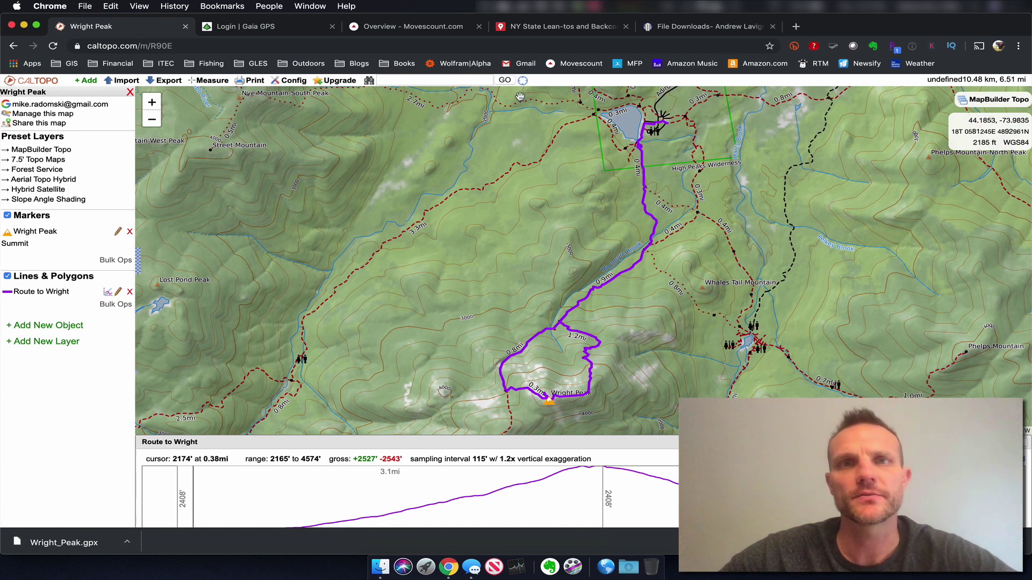
click(630, 571)
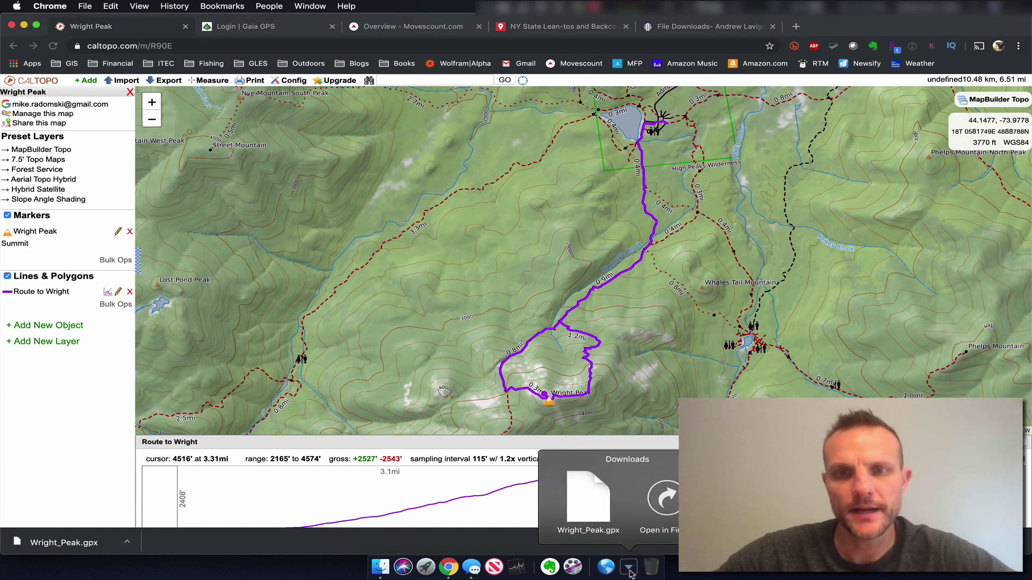
click(664, 499)
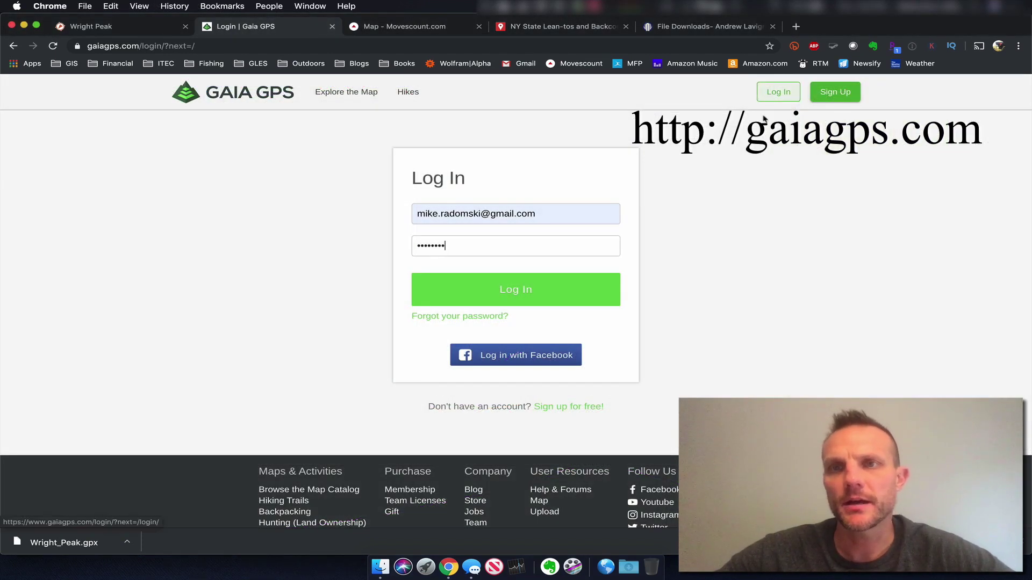
Log in to Gaia GPS and decline the 1Password save-login prompt
click(585, 288)
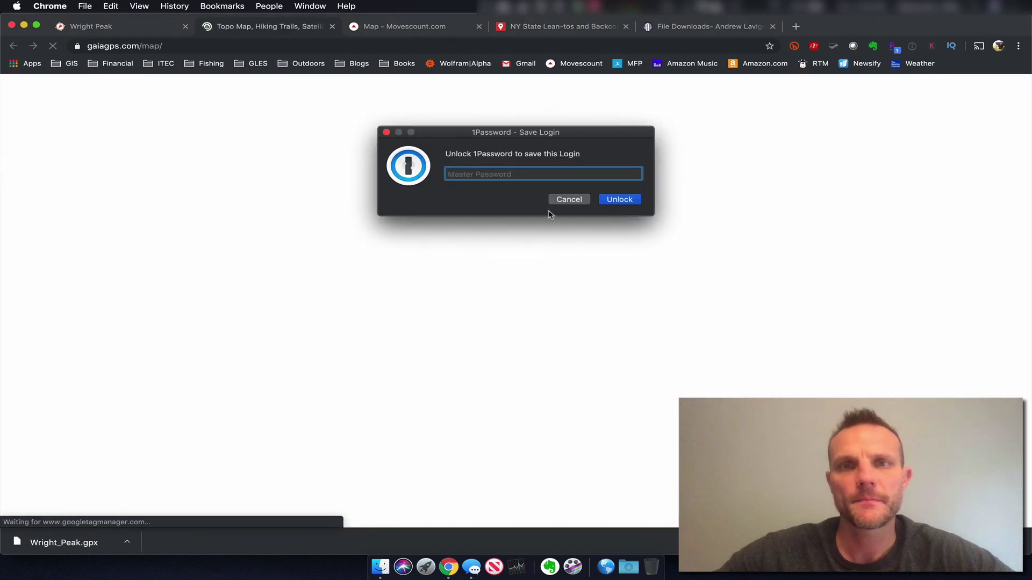
click(561, 200)
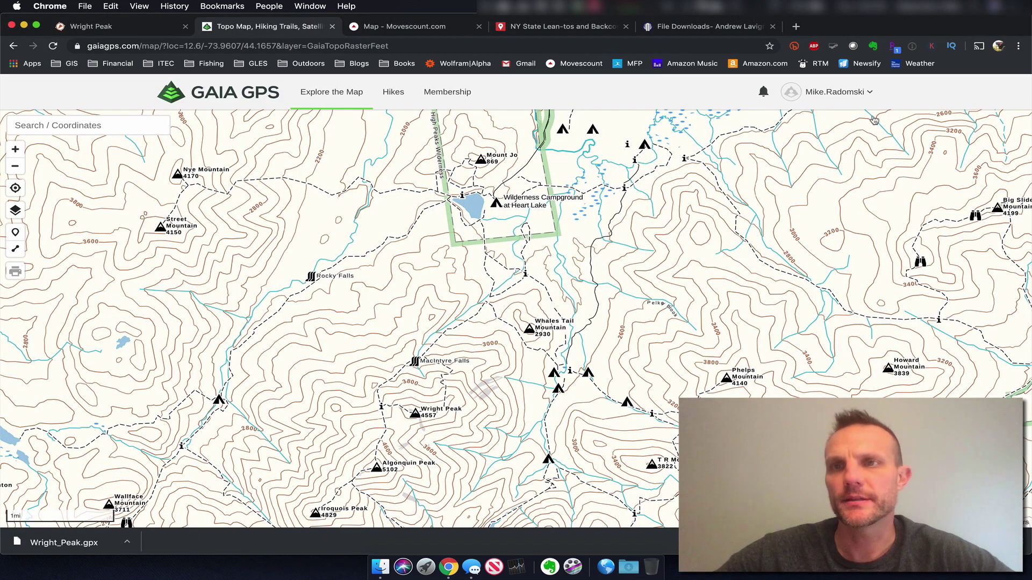
Upload Wright_Peak.gpx from Downloads to Gaia GPS as a track named 'Wright Peak'
click(870, 93)
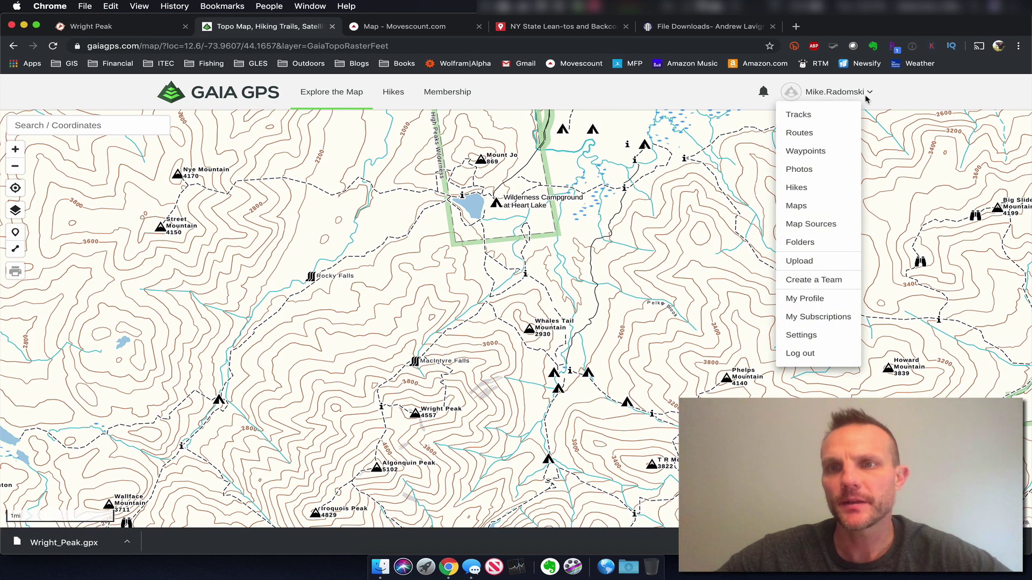
click(799, 261)
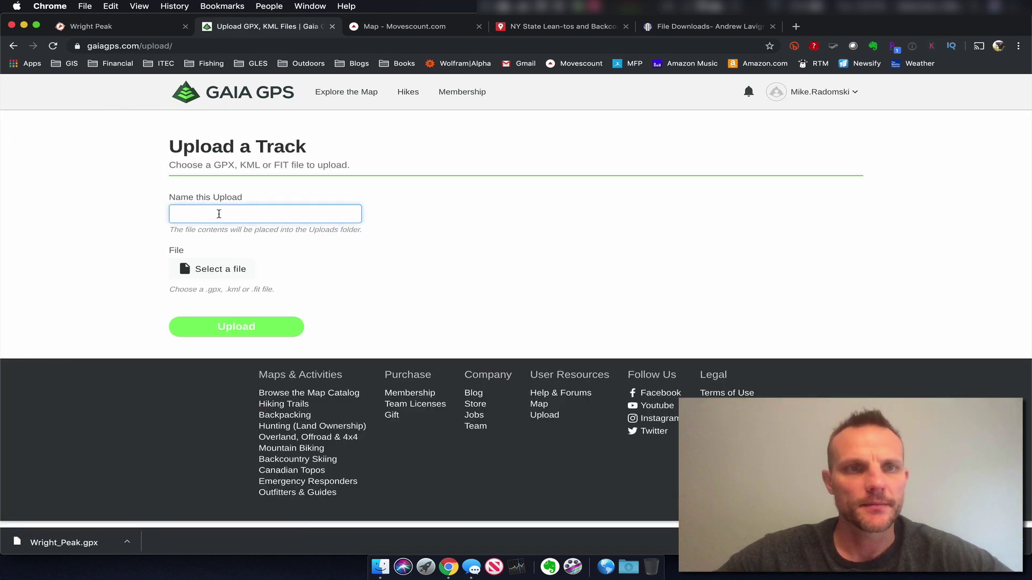
click(220, 212)
text(Wright Peak)
click(198, 269)
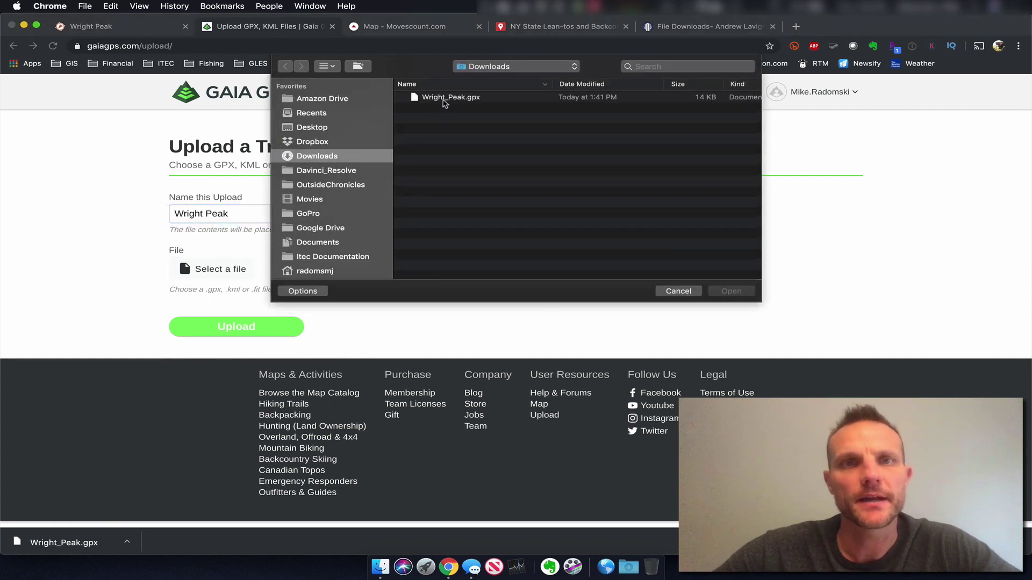
click(443, 99)
click(724, 291)
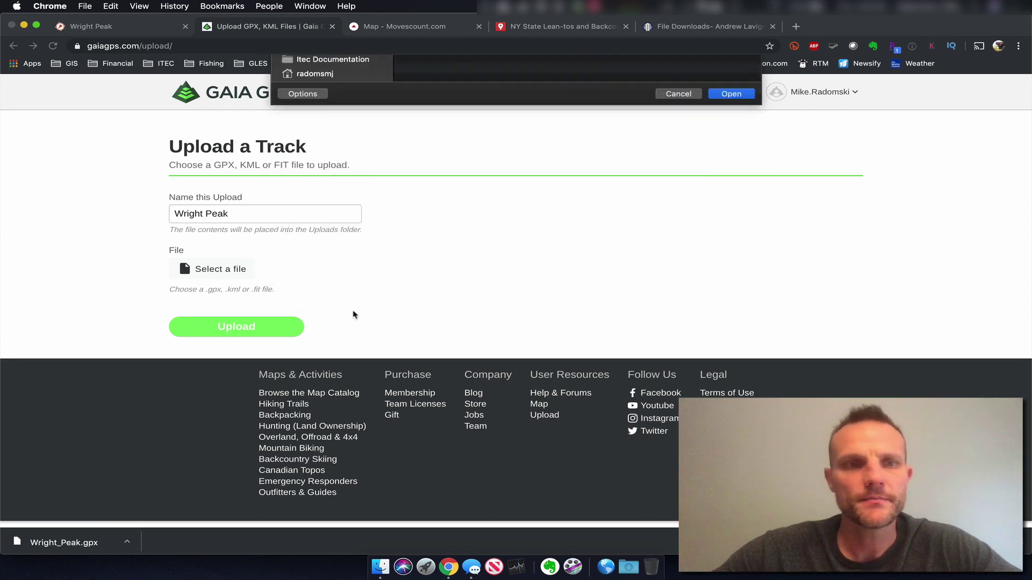
click(245, 325)
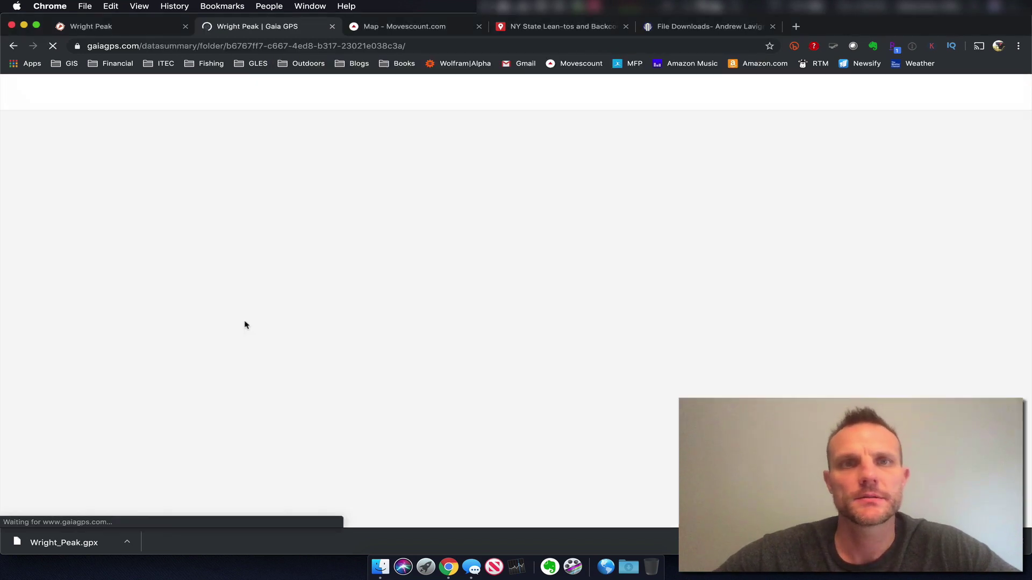
scroll(454, 204, down, 3)
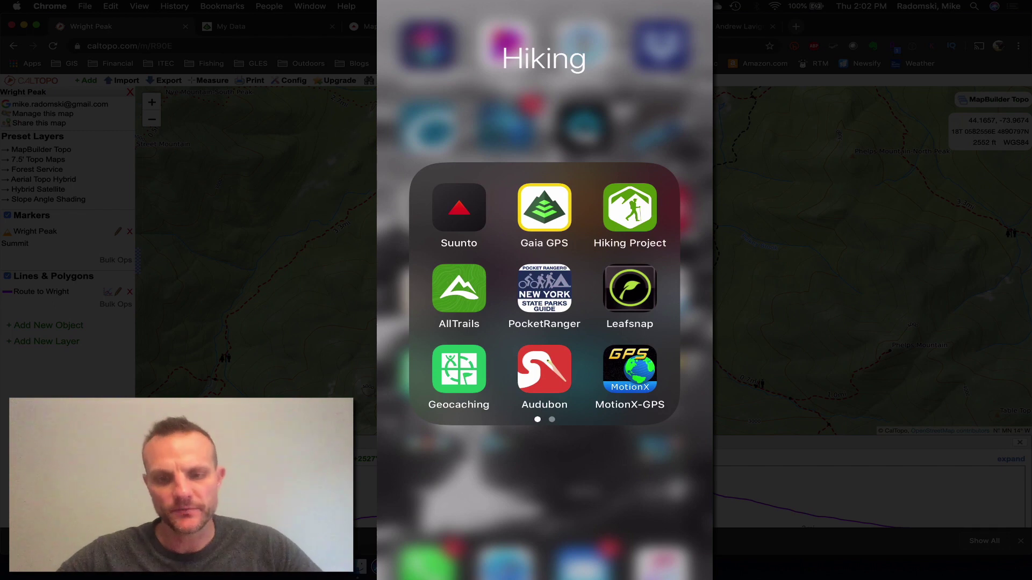
Launch Gaia GPS from the phone's Hiking folder and import Wright_Peak from Dropbox
click(544, 207)
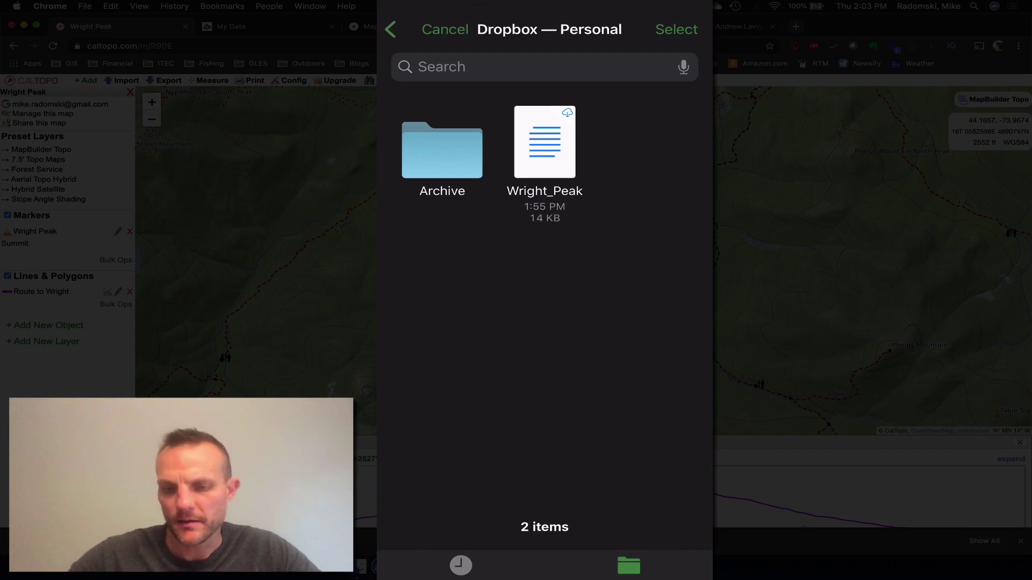
click(545, 143)
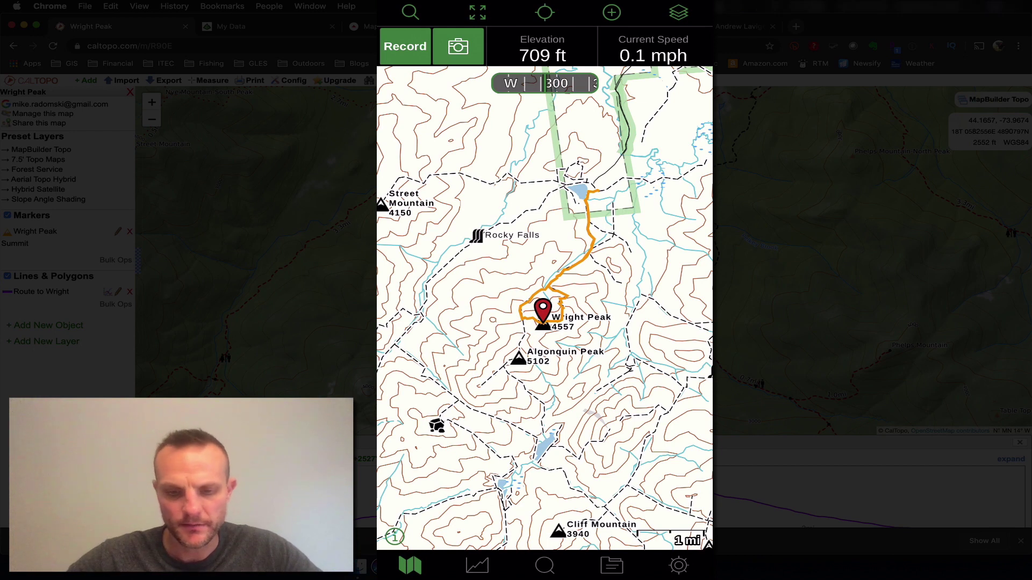
Open the saved wright_peak.gpx folder, view it on the map, then choose Show on Map for its route
scroll(544, 309, up, 3)
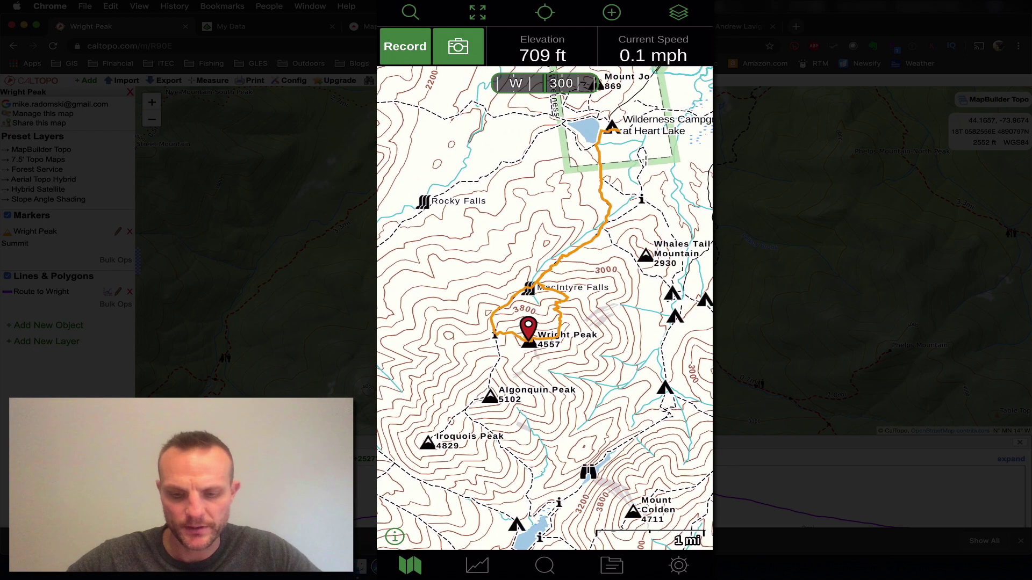
click(612, 565)
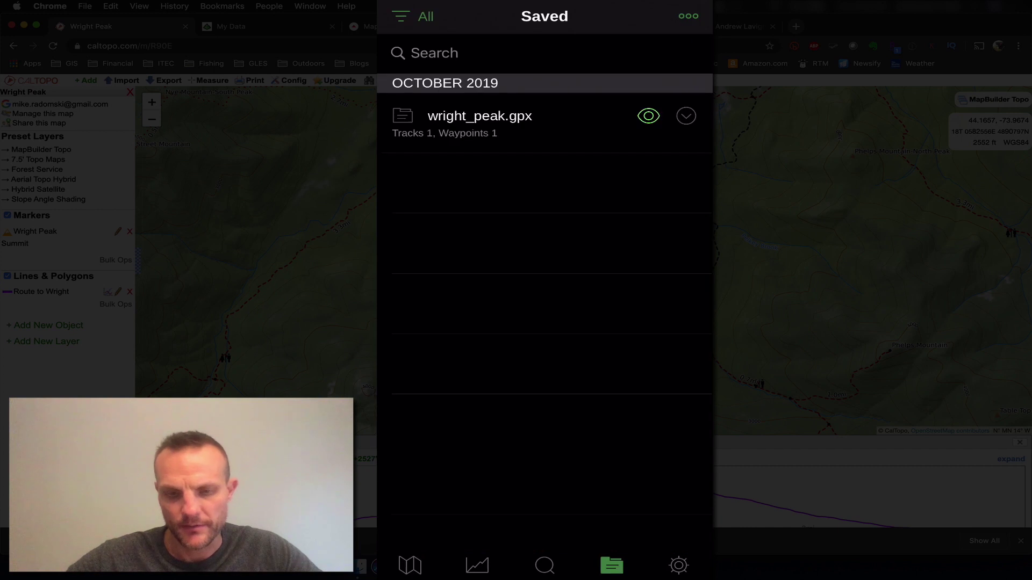
click(480, 117)
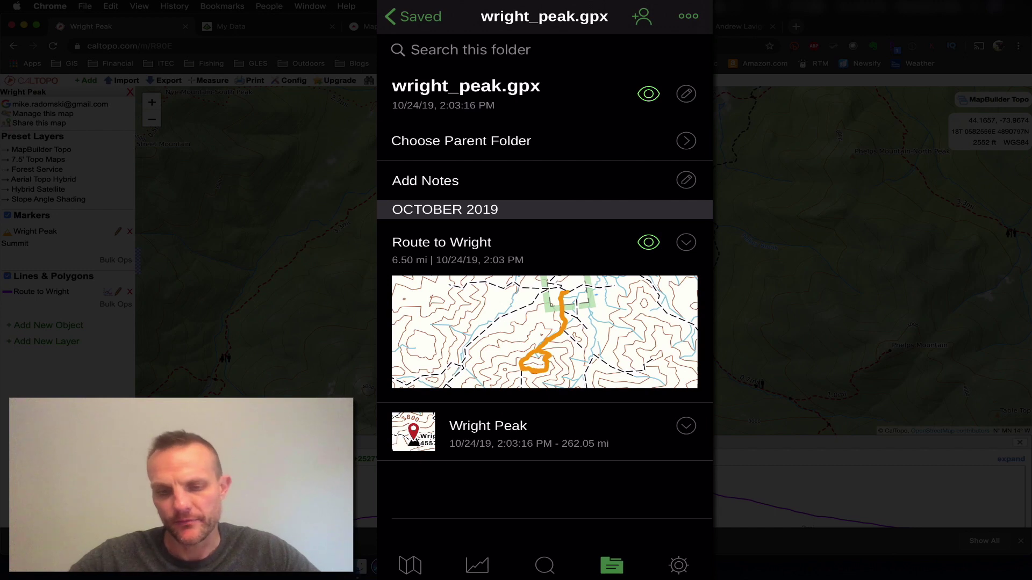
click(545, 332)
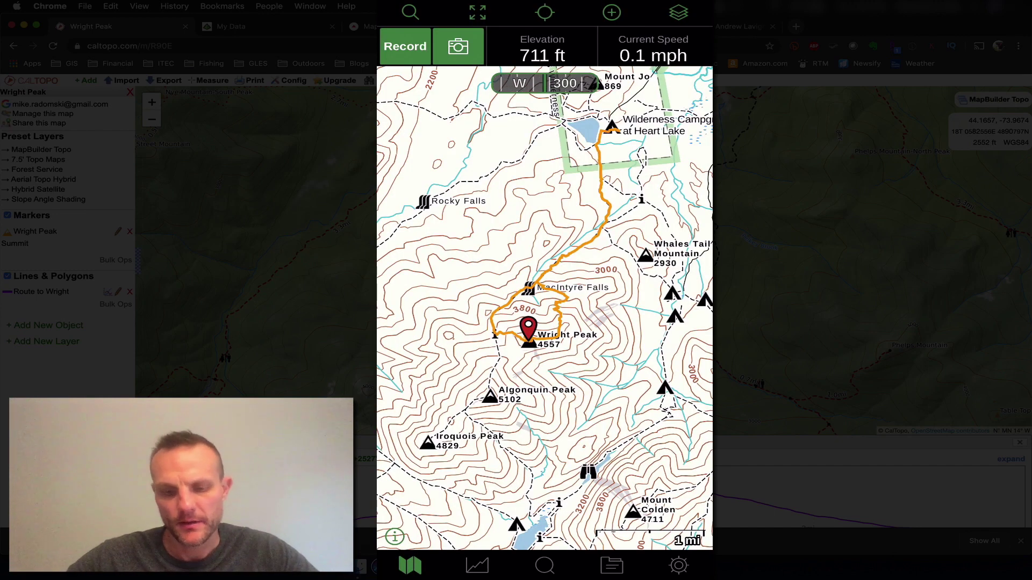
click(611, 566)
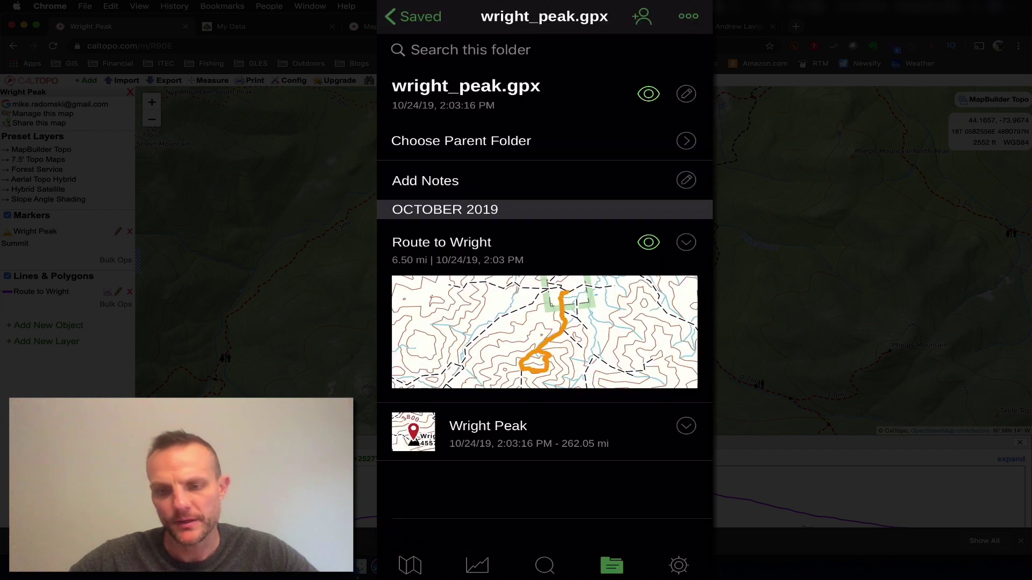
click(689, 16)
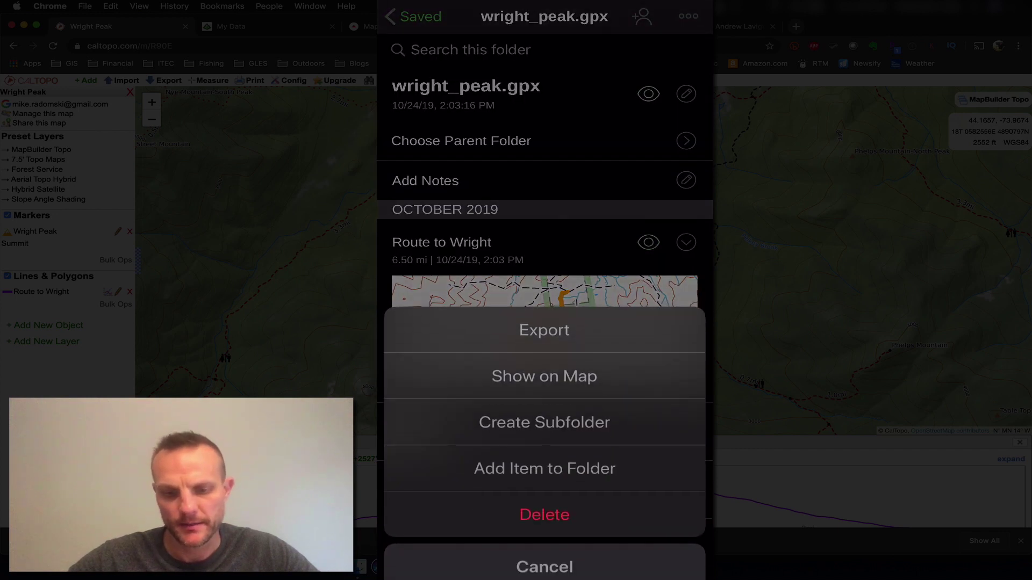
click(544, 376)
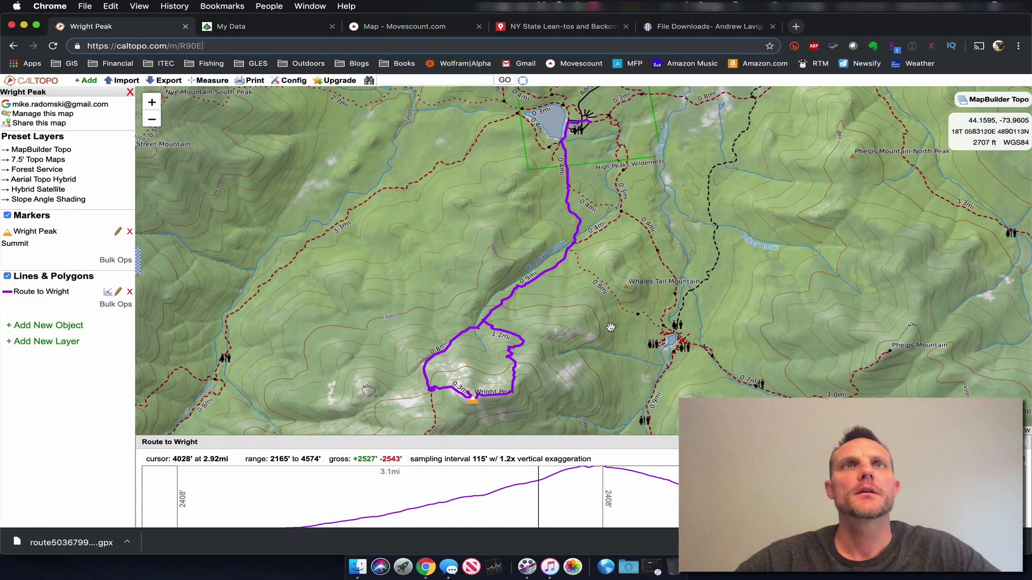
Close the Route to Wright elevation profile and go to the NY State Lean-tos map
click(1026, 442)
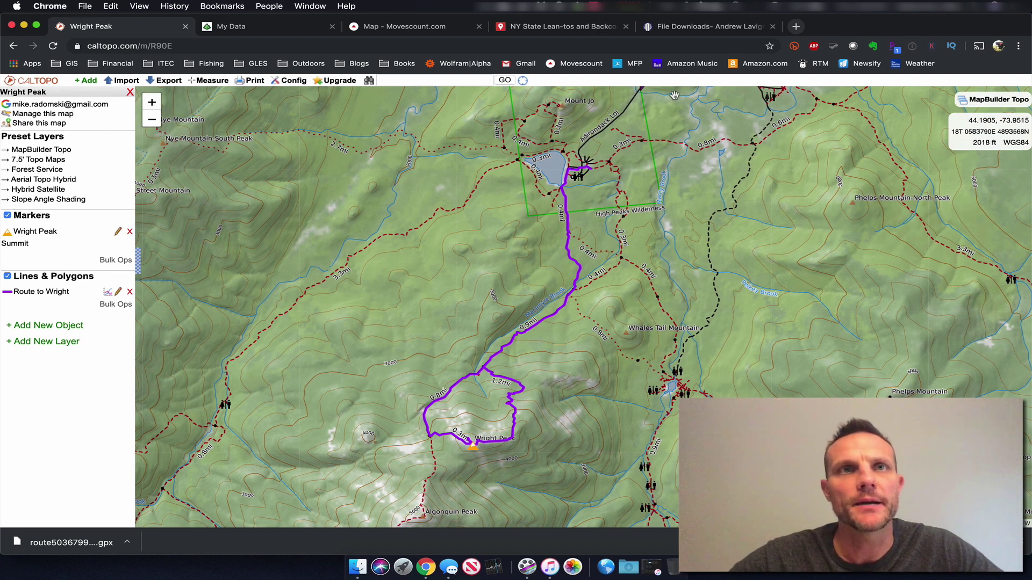
click(577, 27)
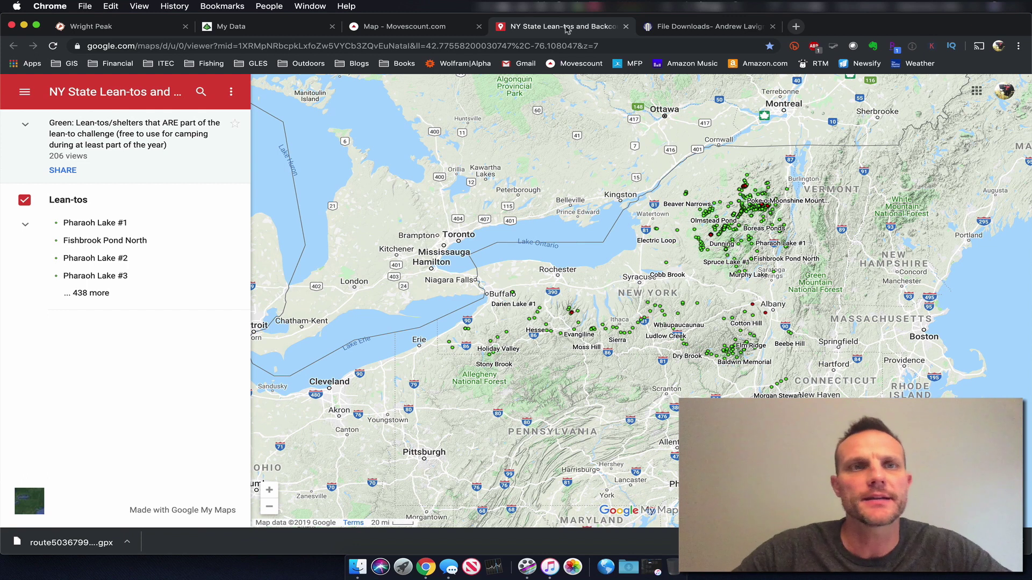
Download the entire NY State lean-tos map as a KMZ file, then return to the Wright Peak map
click(233, 94)
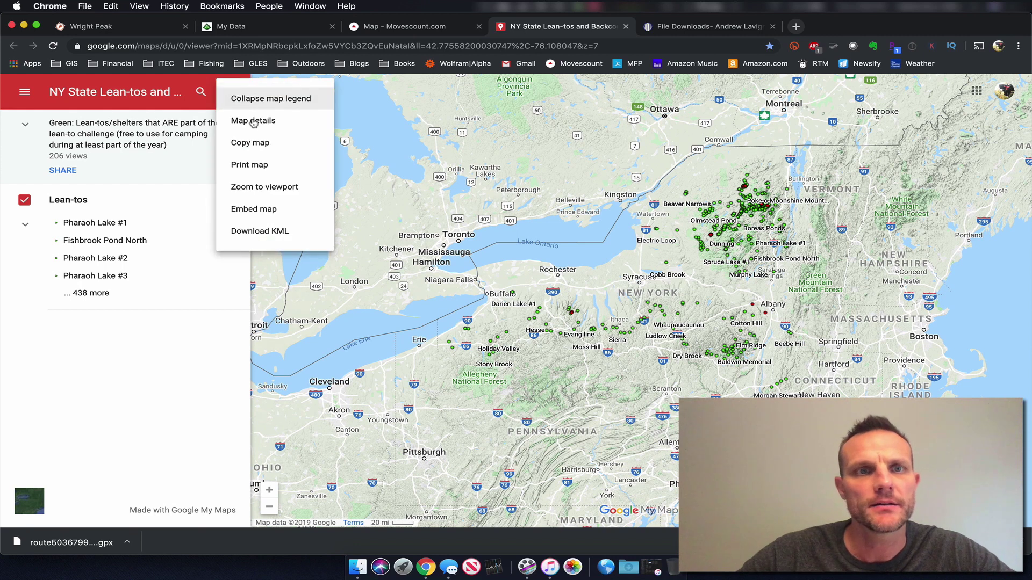
click(281, 232)
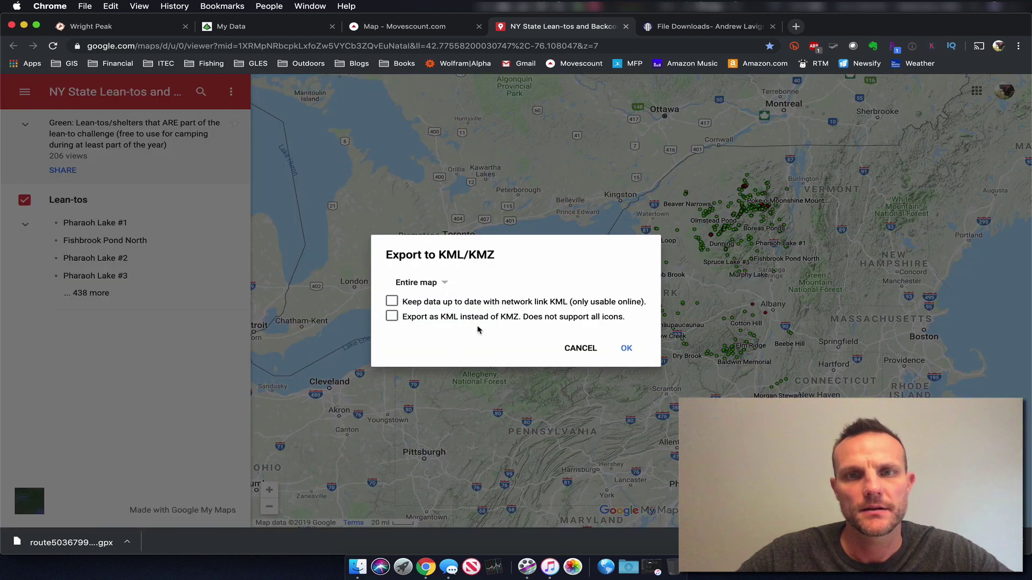
click(627, 350)
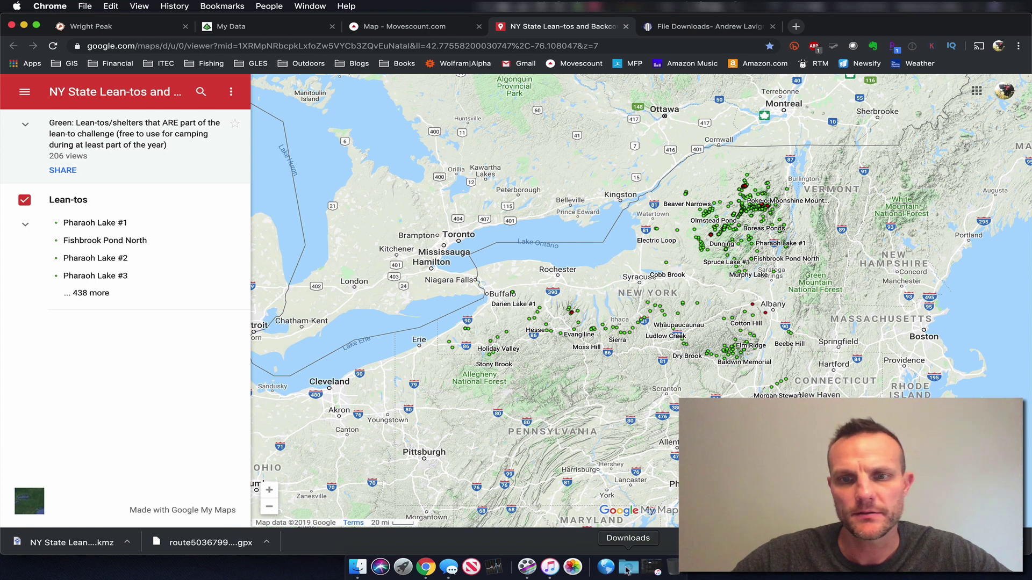
click(626, 569)
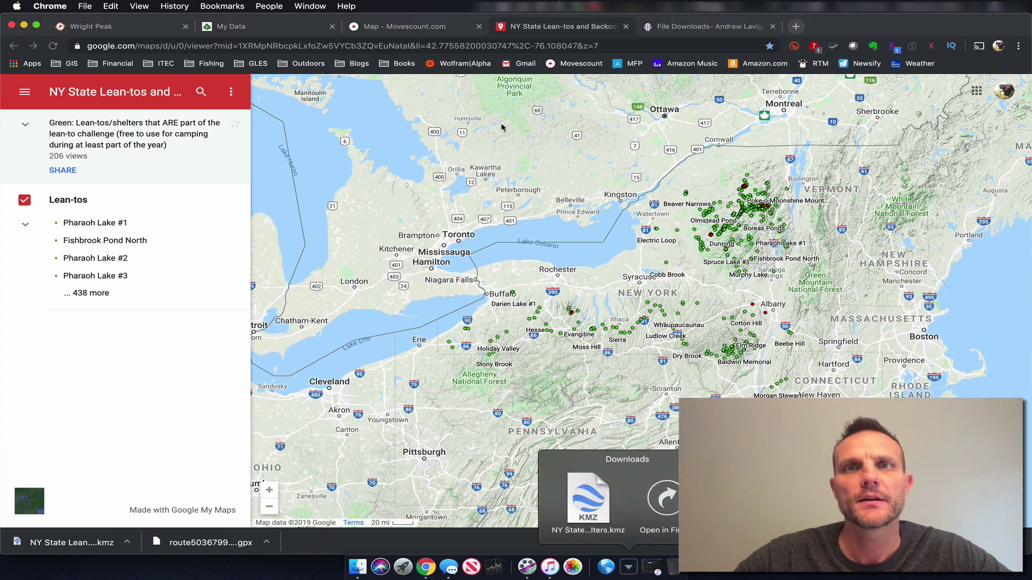
click(150, 27)
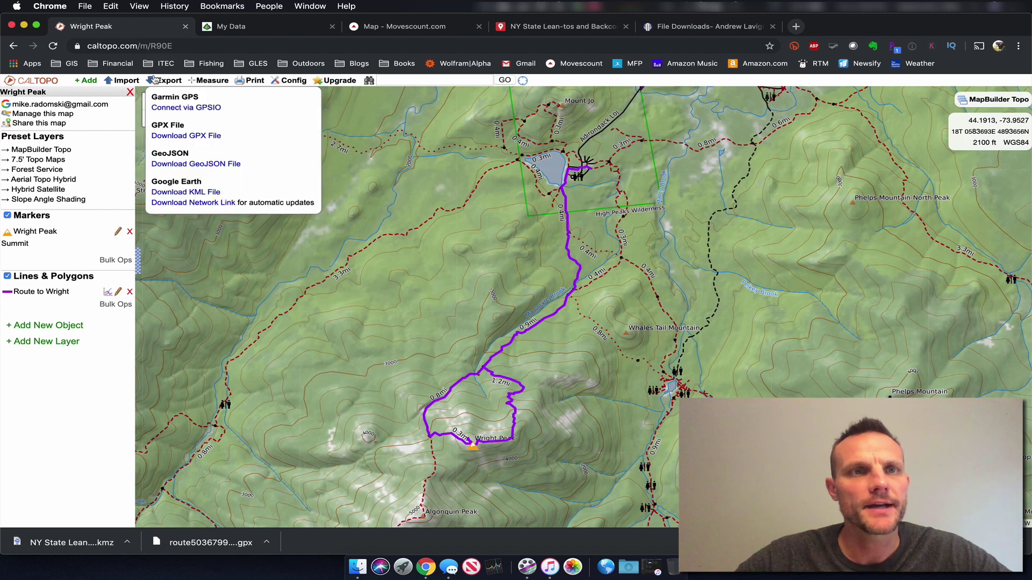
Import the downloaded NY State Lean-tos and Backcountry Shelters KMZ into CalTopo
mouse_move(134, 80)
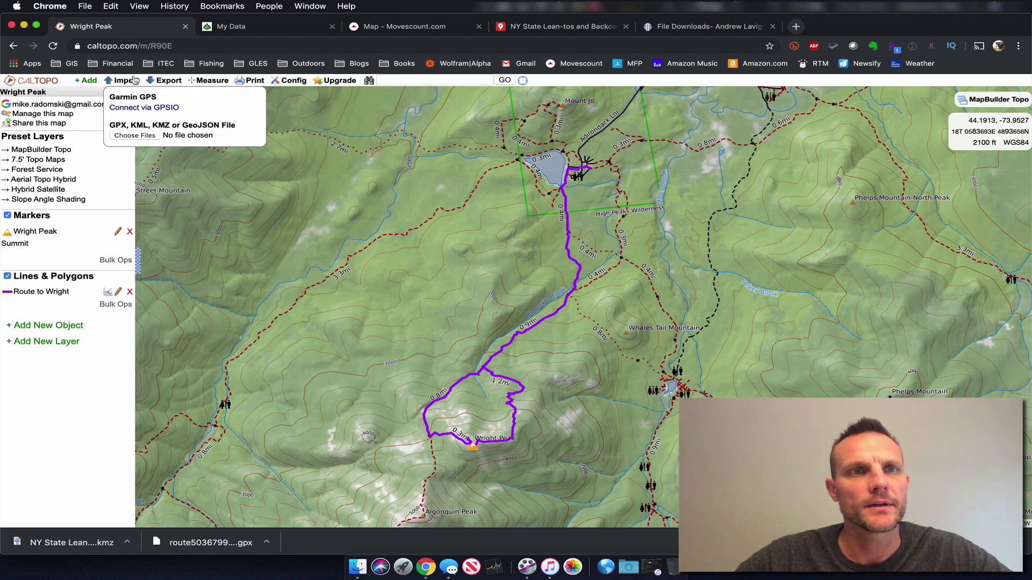
click(135, 136)
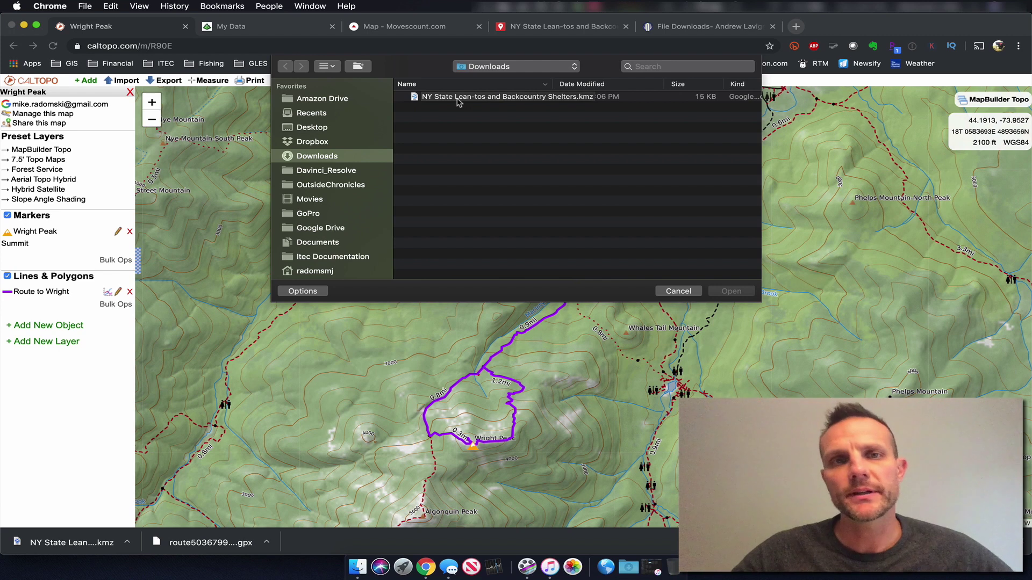
double_click(458, 98)
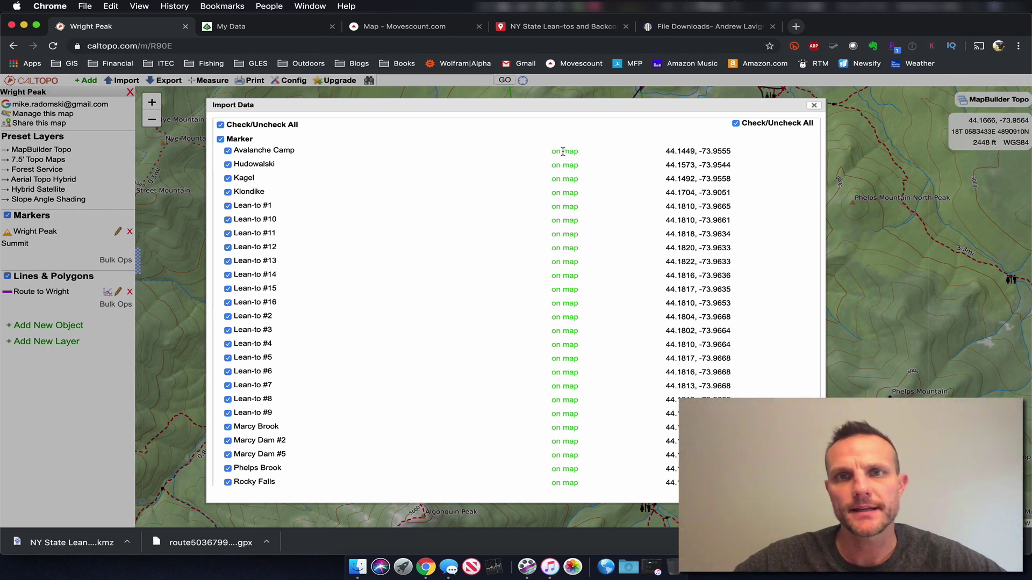
Clear every marker checkbox in the import list
scroll(545, 415, down, 5)
scroll(545, 415, down, 4)
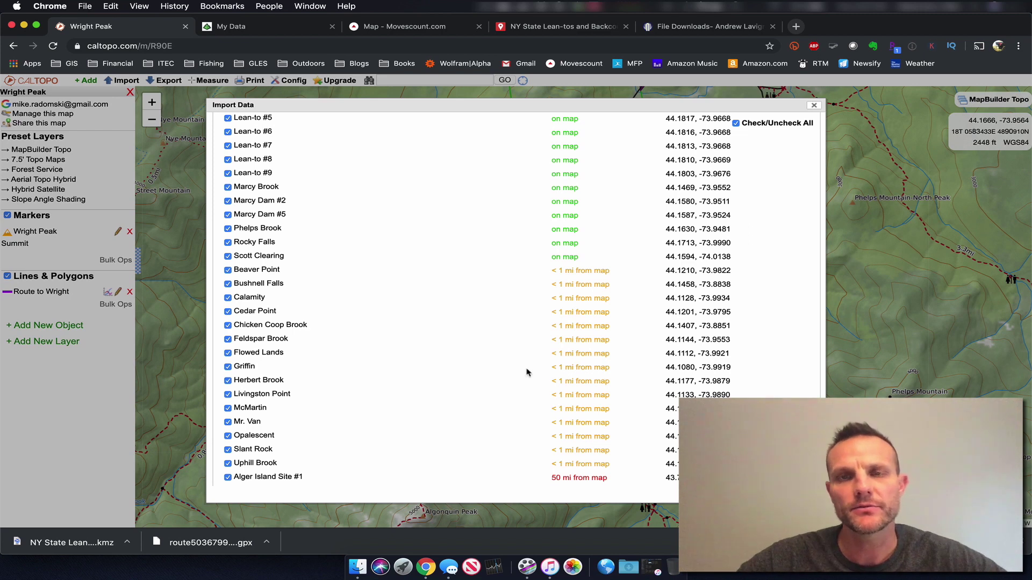
scroll(526, 372, up, 5)
click(221, 126)
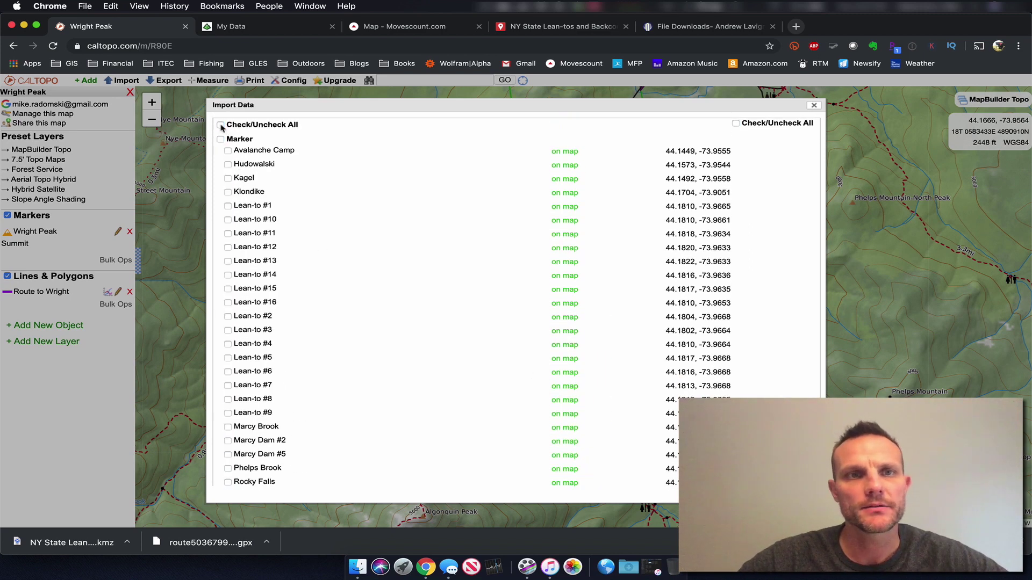
click(220, 125)
click(221, 127)
Tick Avalanche Camp, Hudowalski, Kagel, Klondike and Lean-to #1 through #16, then import them
click(228, 151)
click(228, 165)
click(228, 178)
click(228, 192)
click(228, 206)
click(228, 220)
click(228, 234)
click(228, 248)
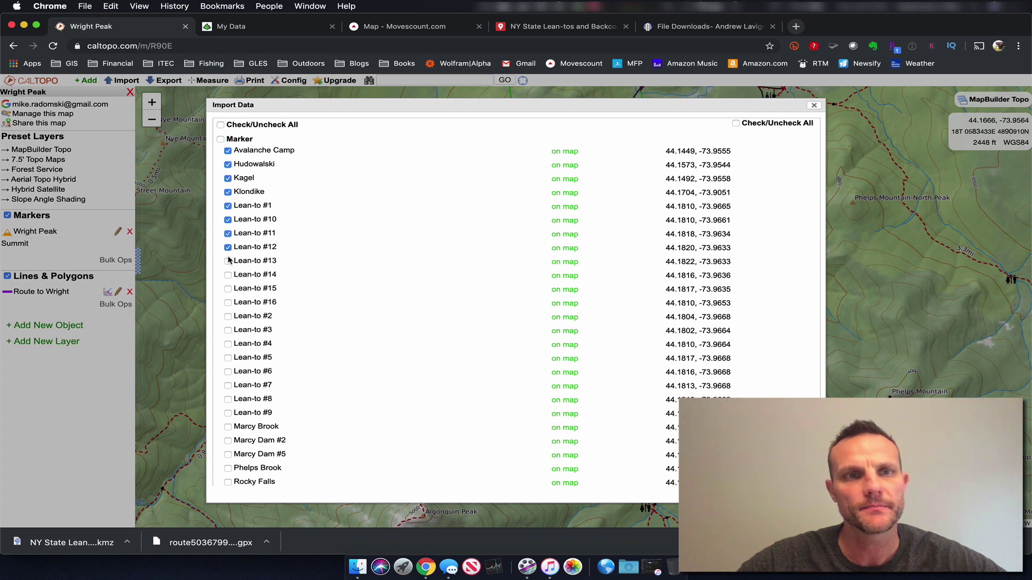
click(227, 261)
click(228, 275)
click(227, 290)
click(228, 303)
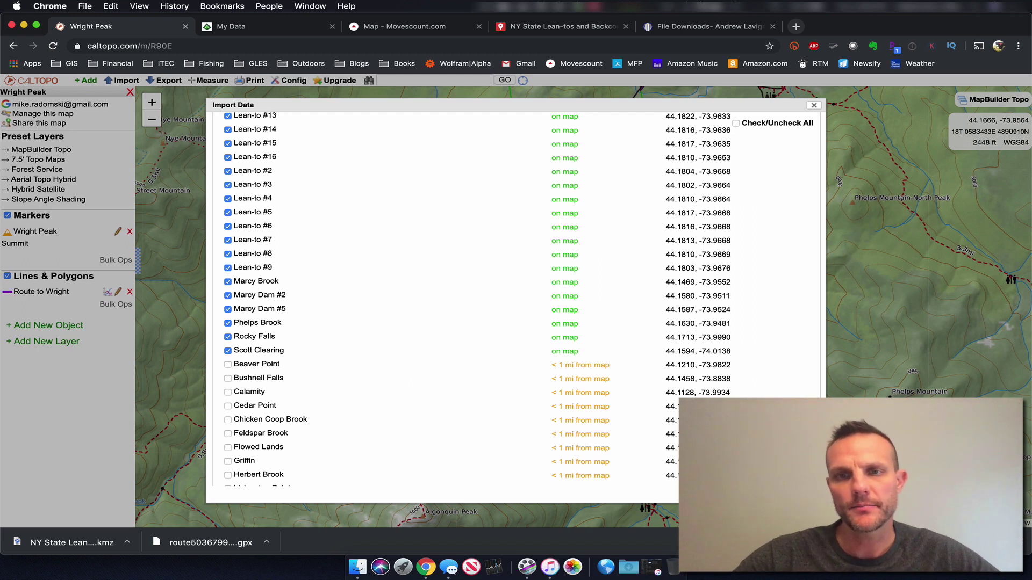
click(787, 492)
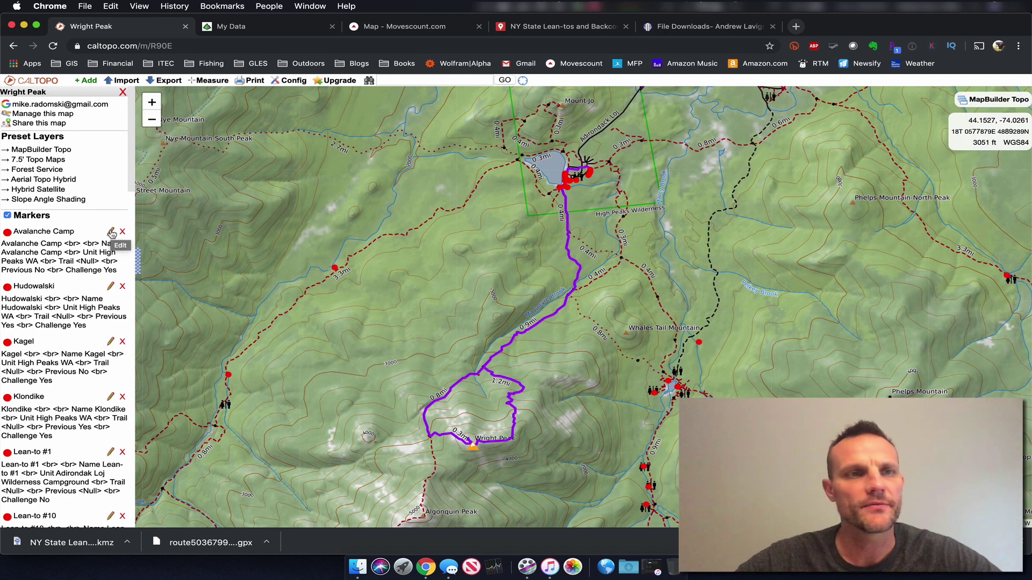
drag(241, 258, 376, 221)
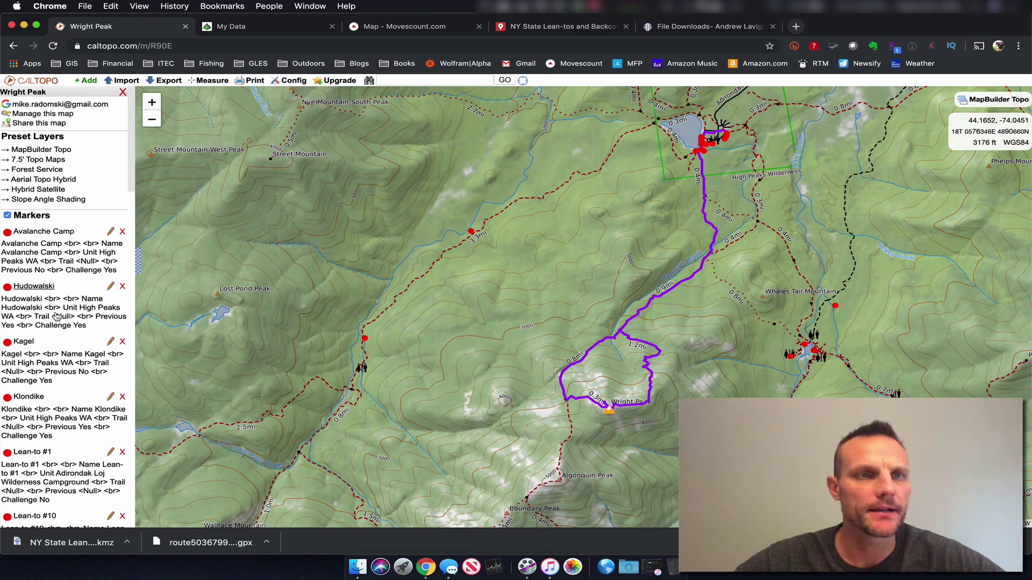
scroll(57, 316, down, 1)
scroll(56, 316, down, 10)
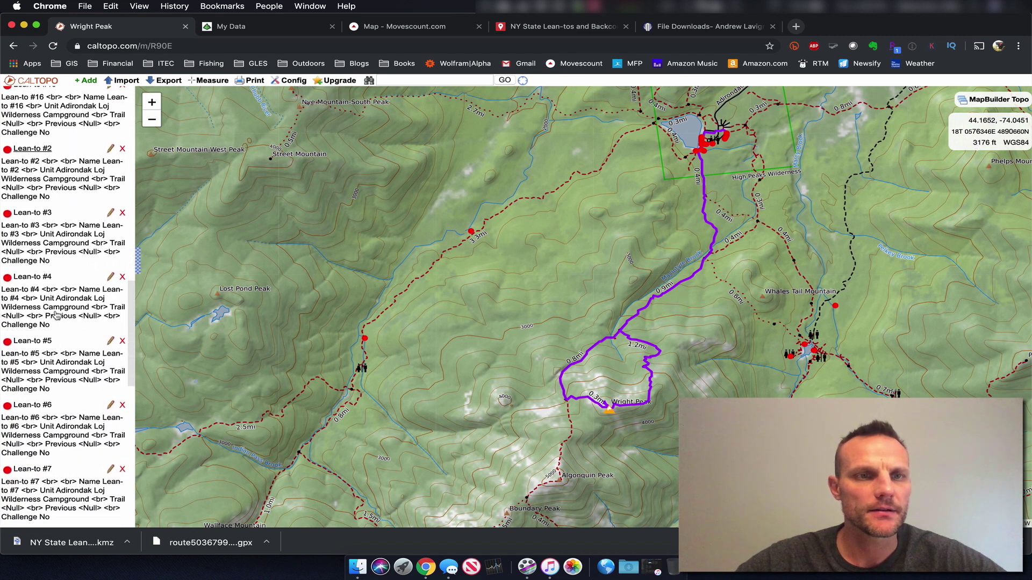
scroll(56, 316, down, 10)
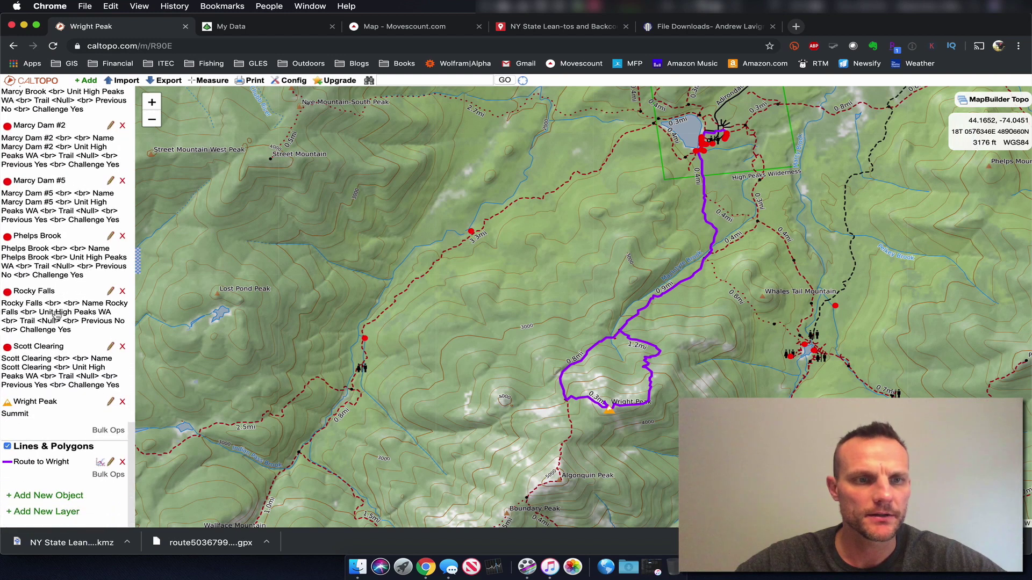
Bulk-select all markers from Avalanche Camp to Wright Peak and set their icon to Lean-To
click(112, 431)
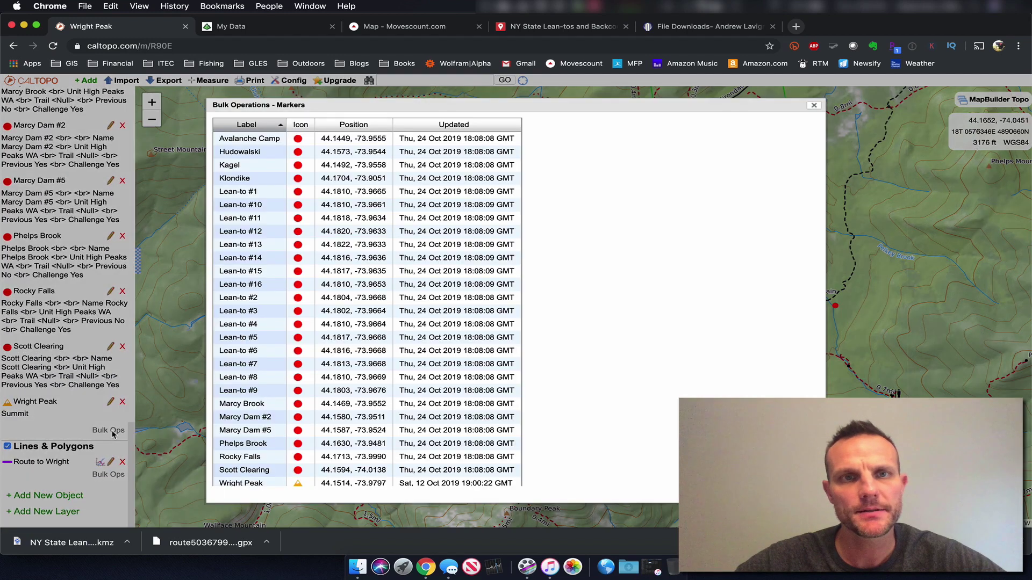
click(268, 139)
scroll(271, 298, down, 2)
shift+click(258, 437)
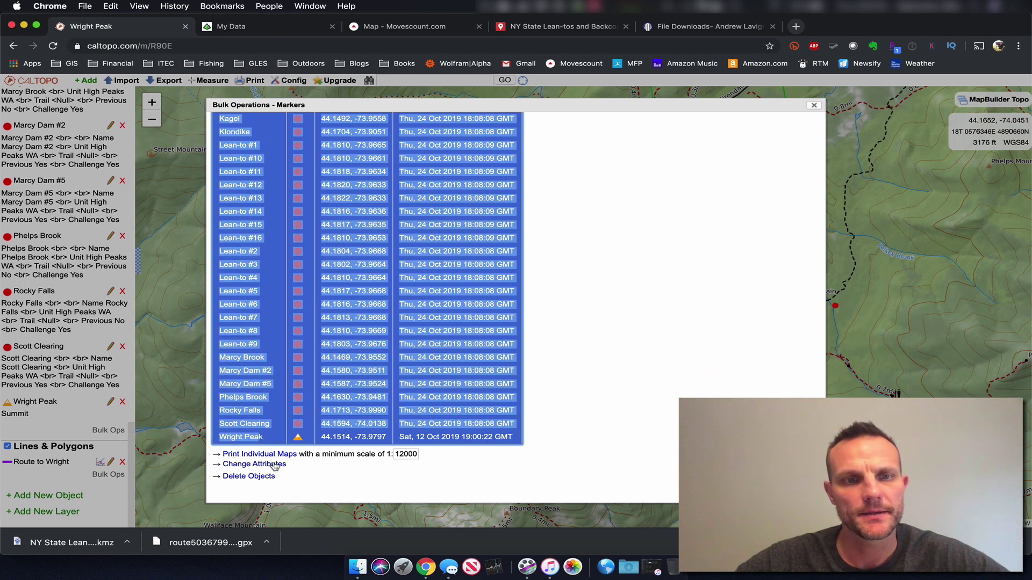
click(253, 465)
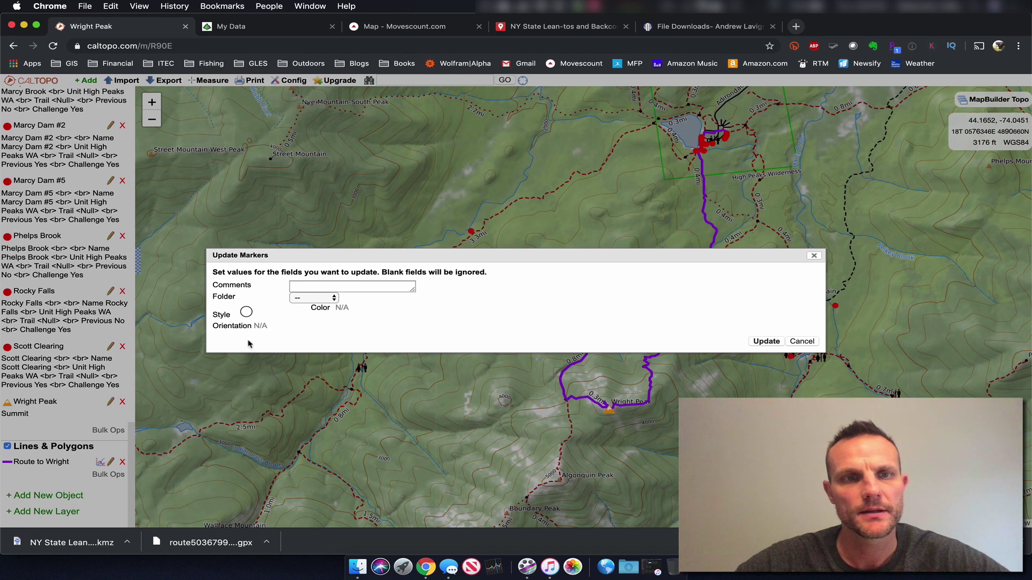
click(246, 314)
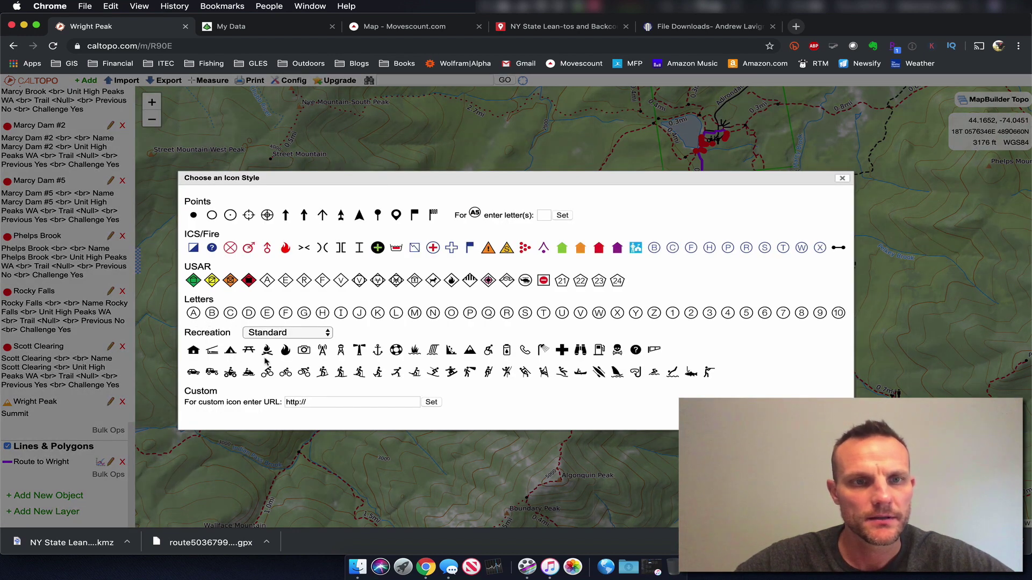
click(212, 352)
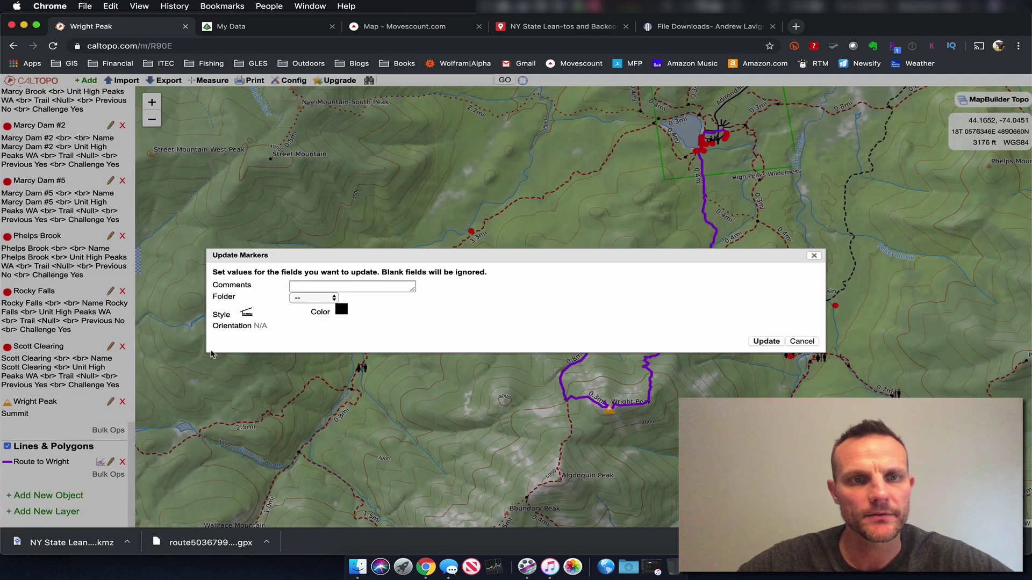
click(767, 341)
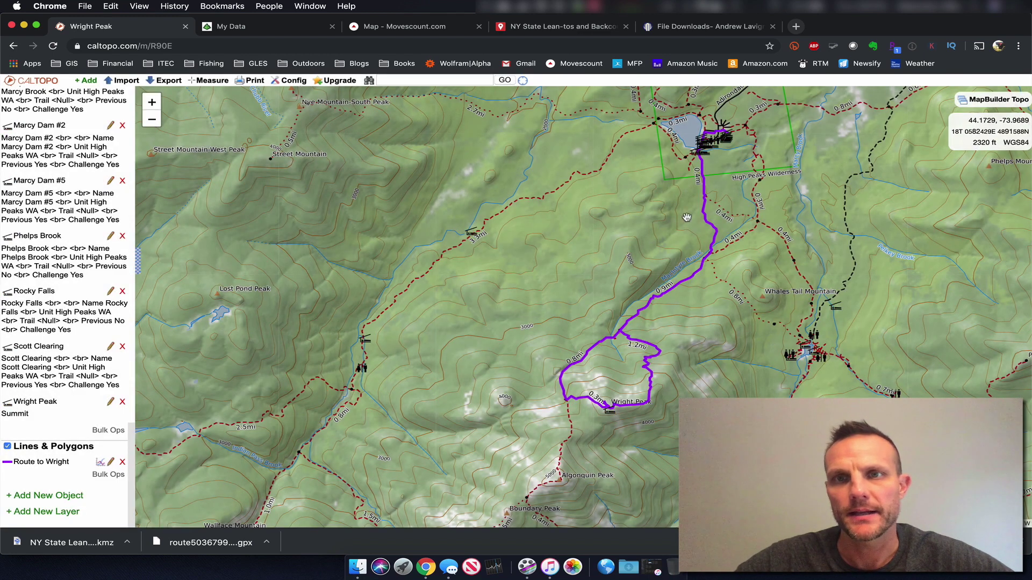
drag(761, 200, 525, 153)
Zoom in on the Wright Peak loop and reopen the Markers bulk table with Avalanche Camp selected
drag(539, 267, 681, 241)
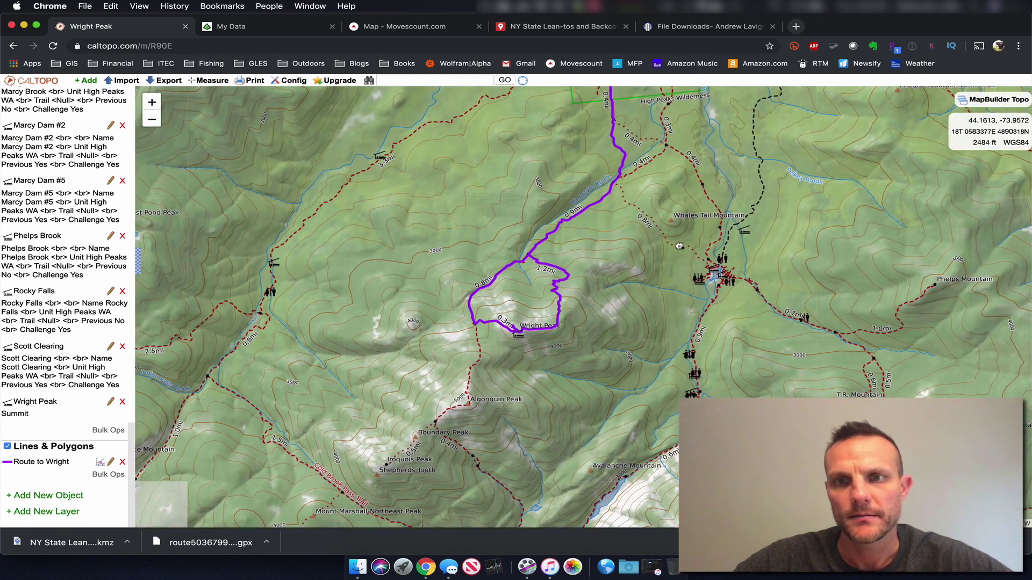
click(151, 102)
drag(640, 280, 603, 281)
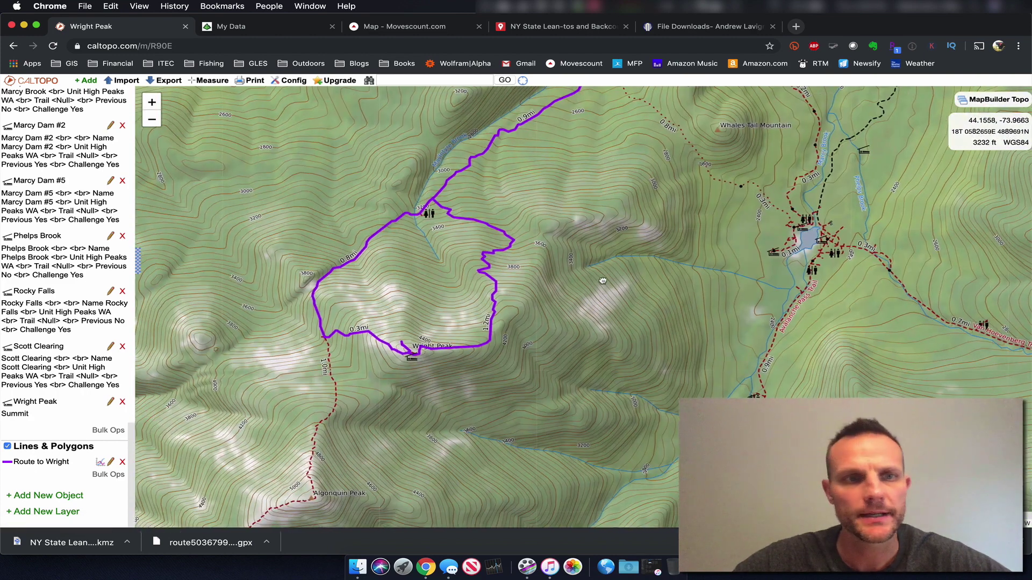
click(108, 431)
click(274, 141)
scroll(303, 318, down, 2)
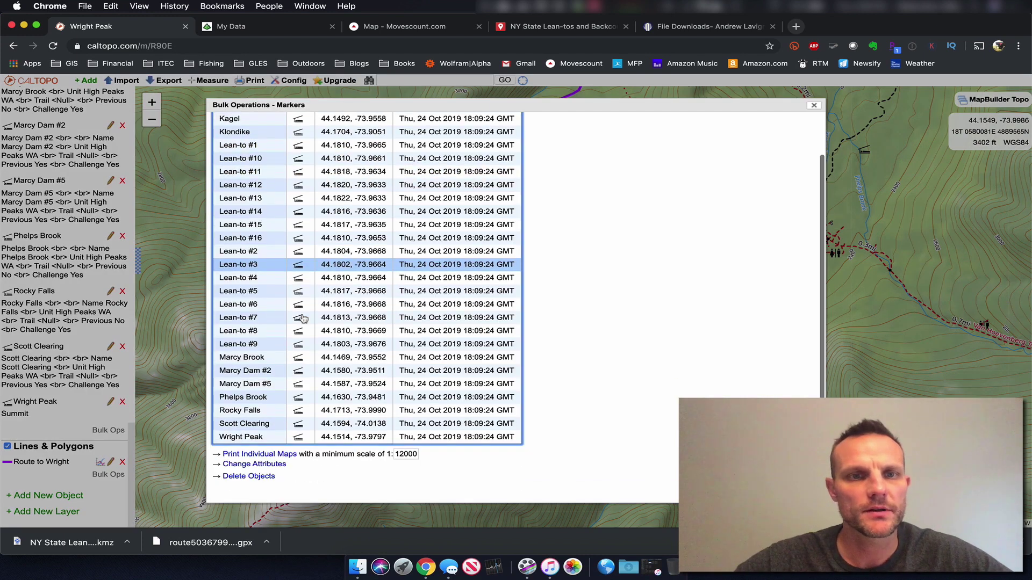
Change all selected markers to the Lean-To icon in red
shift+click(240, 436)
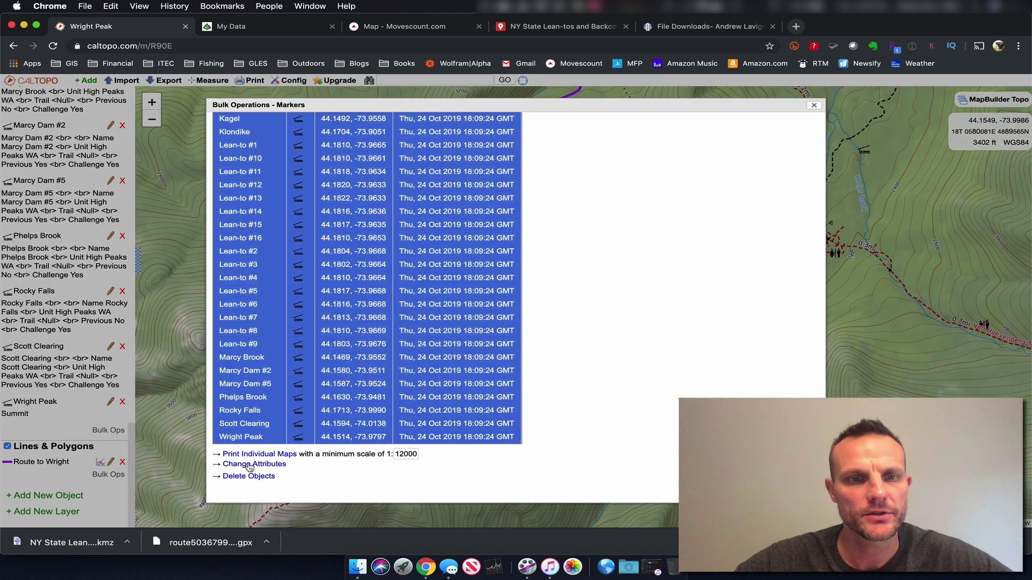
click(250, 464)
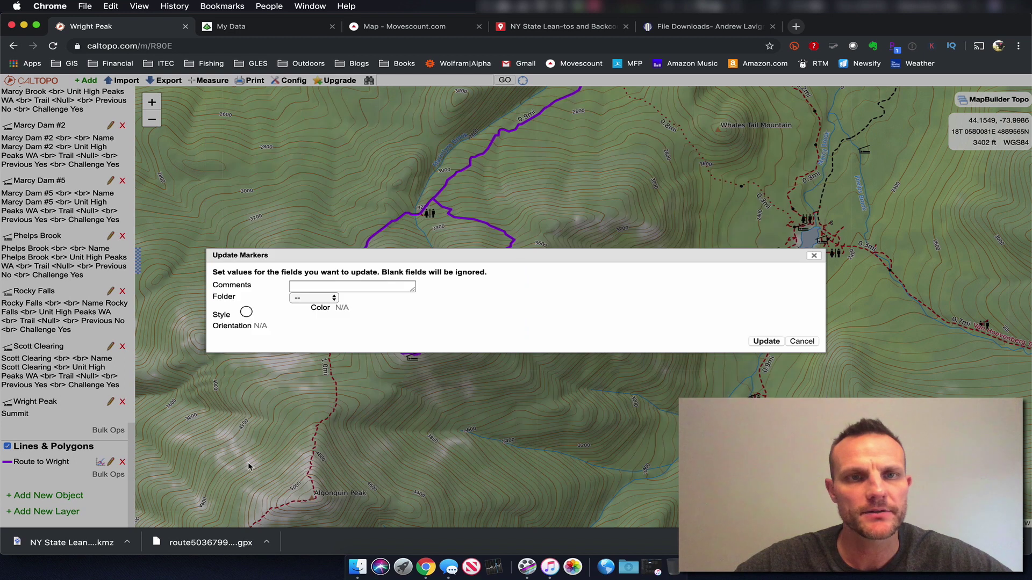
click(245, 312)
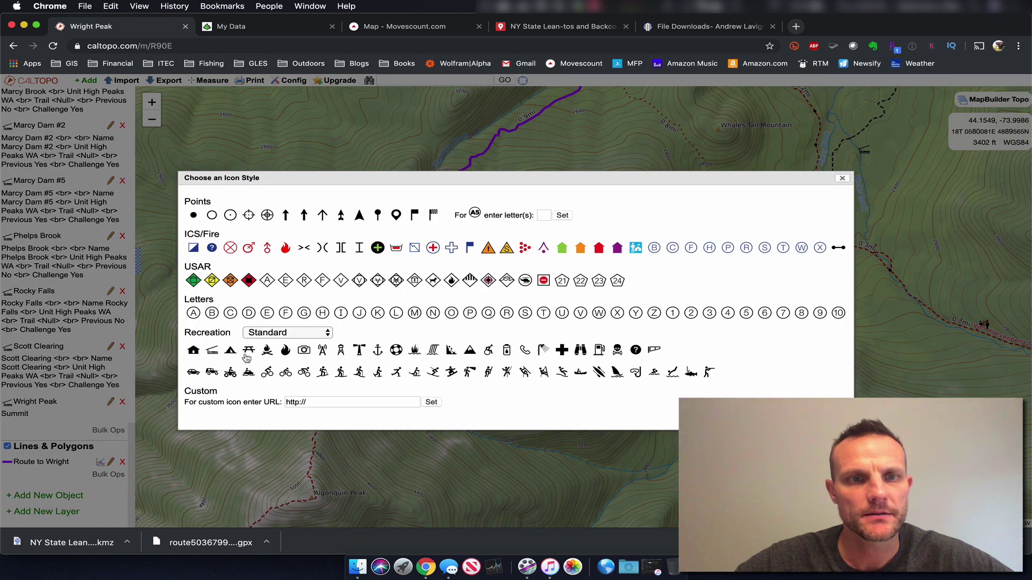
click(212, 350)
click(342, 311)
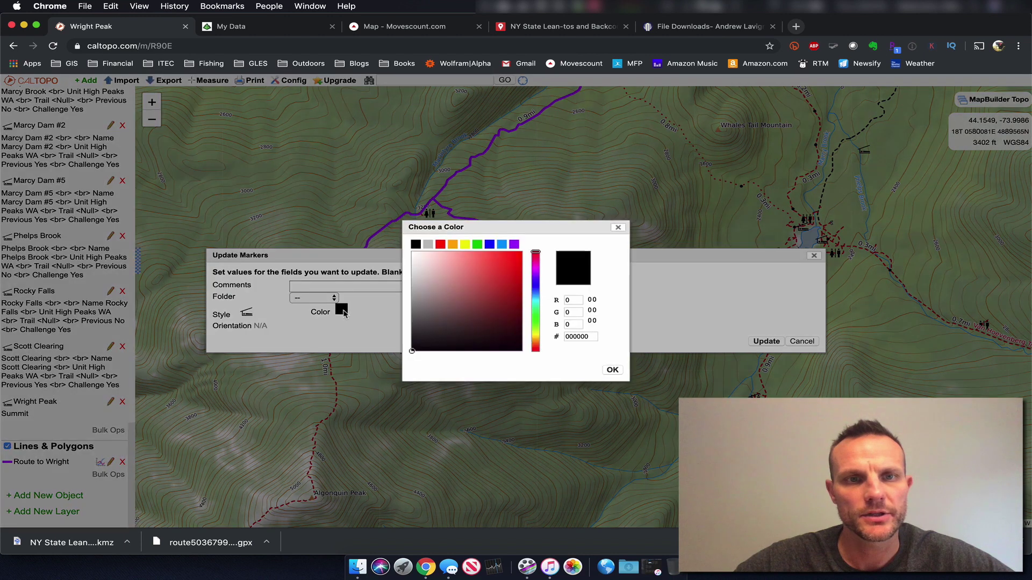
click(441, 244)
click(765, 342)
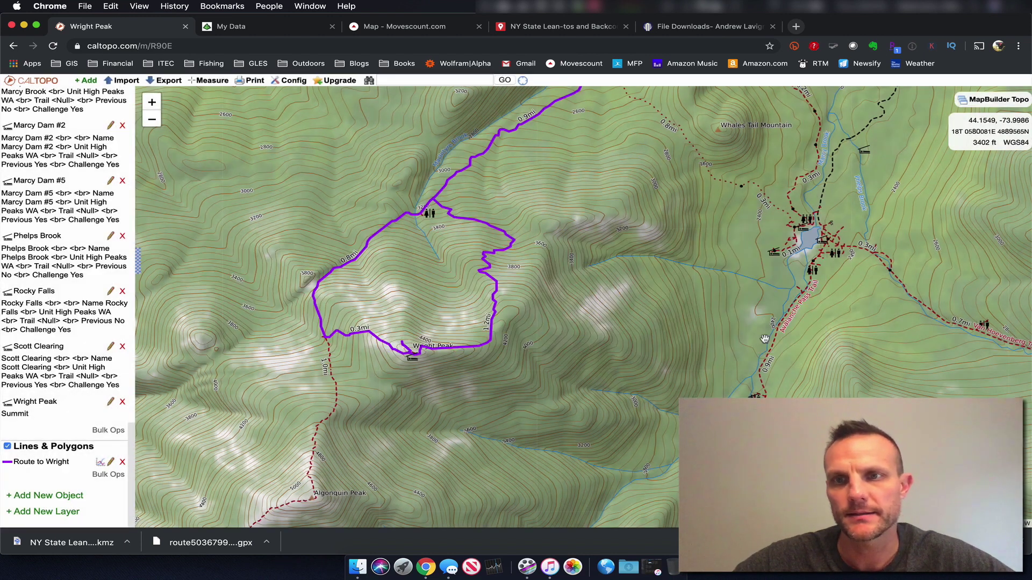
drag(676, 272, 640, 360)
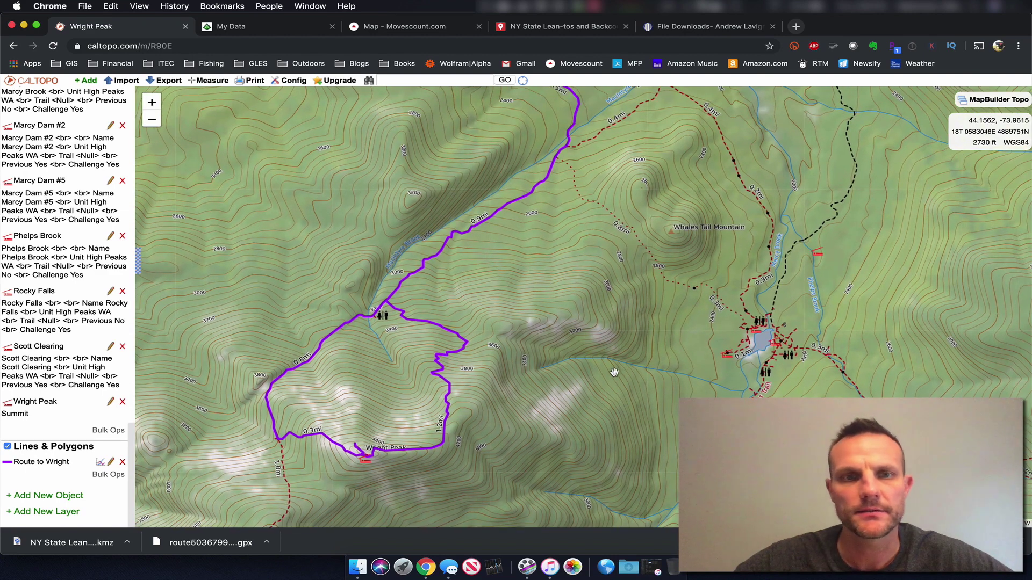
Zoom out two levels and recentre the map on the Route to Wright loop
click(152, 119)
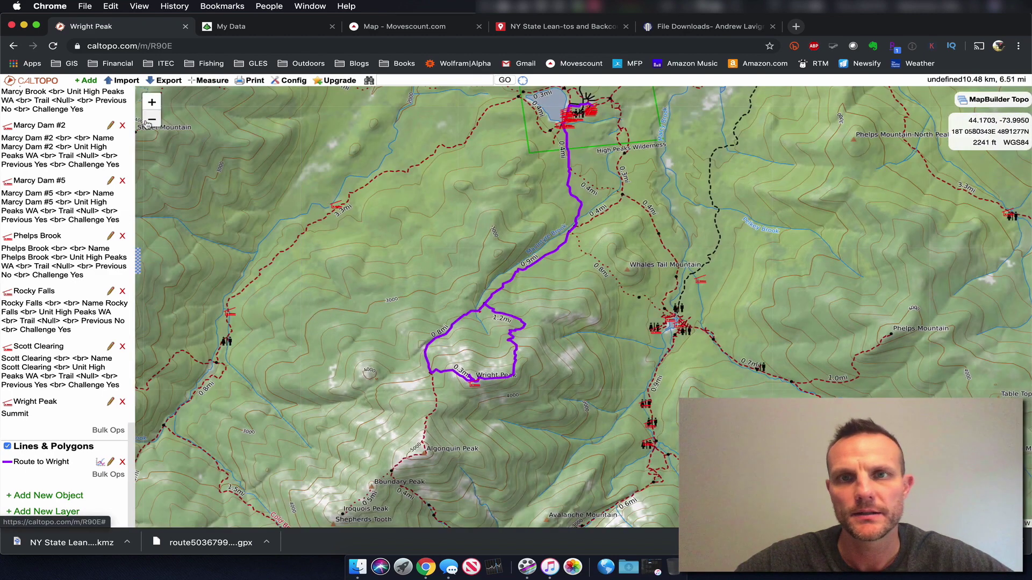
click(152, 119)
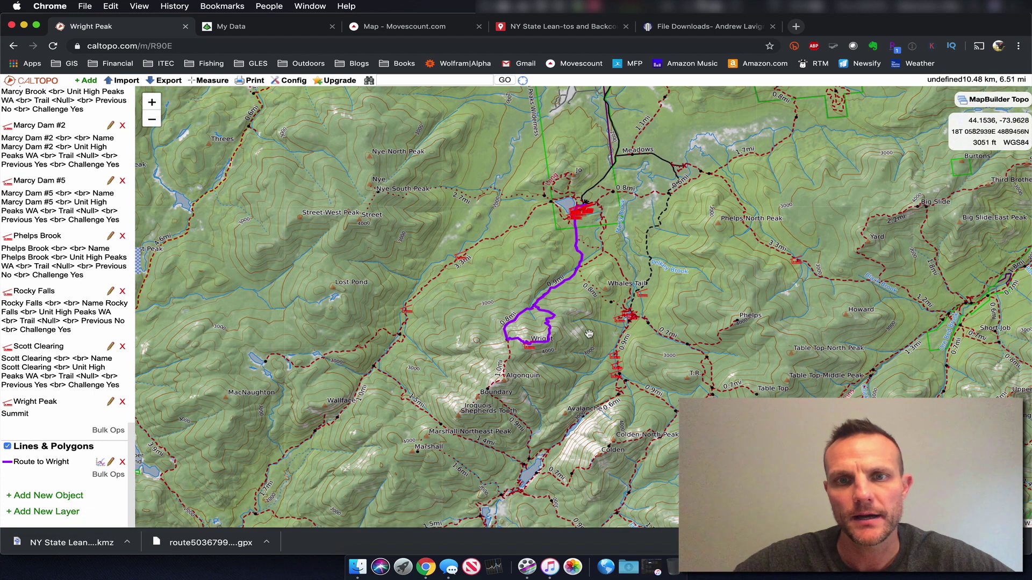
drag(587, 331, 537, 276)
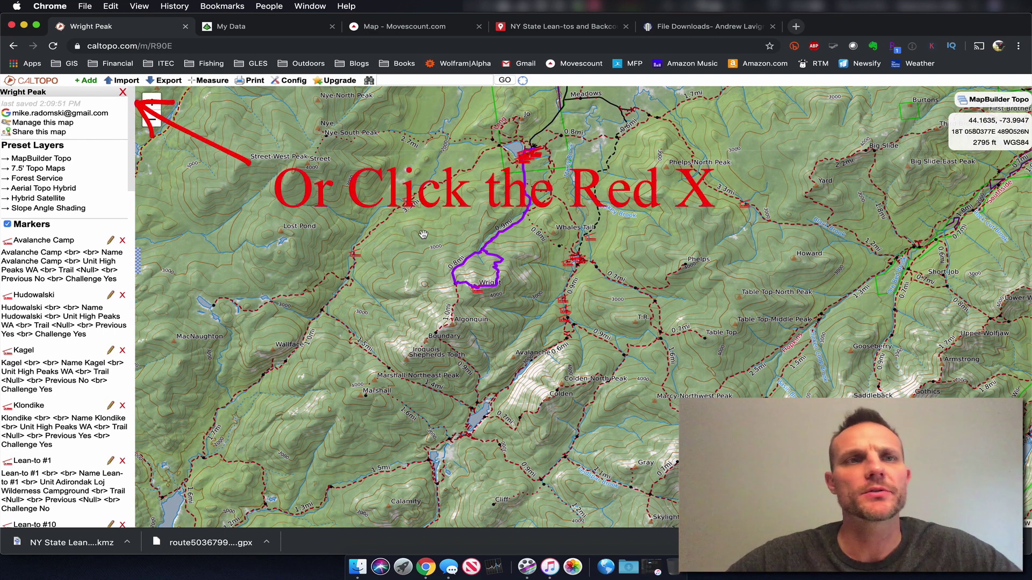
Remove the m/R90E map id from the address to load a blank CalTopo map
click(140, 46)
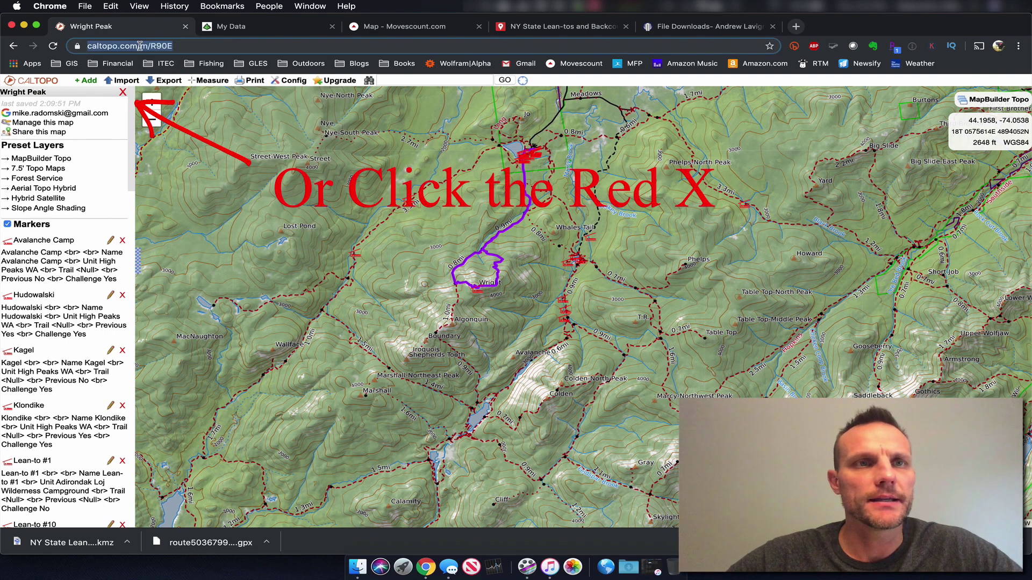
click(151, 45)
drag(179, 47, 260, 49)
key(BackSpace)
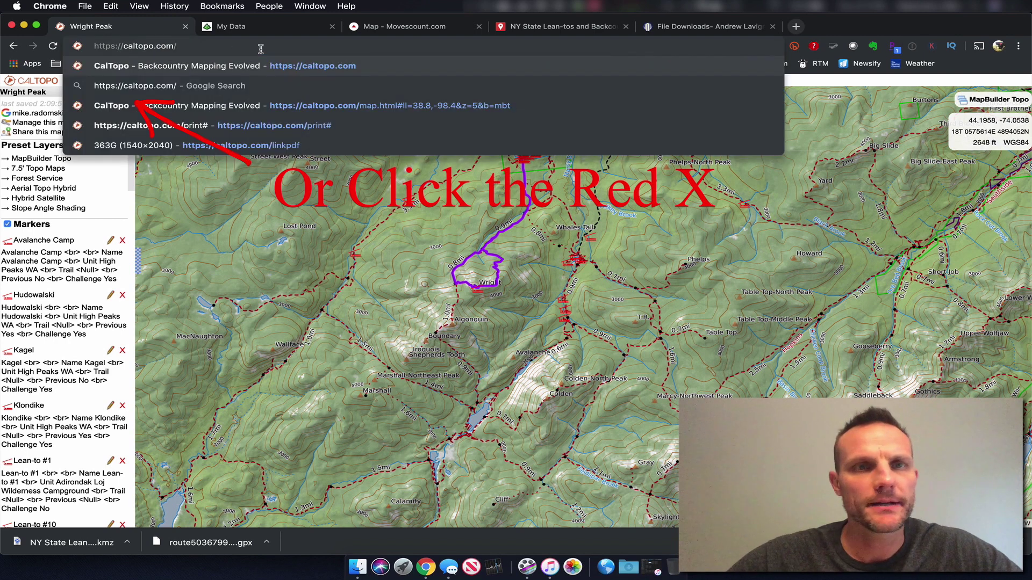
key(Return)
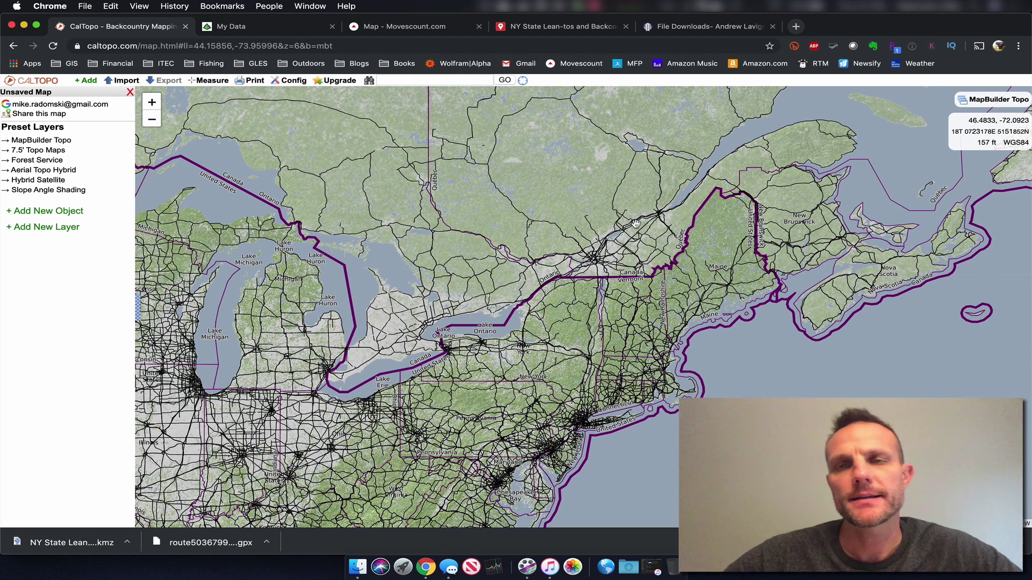
click(689, 29)
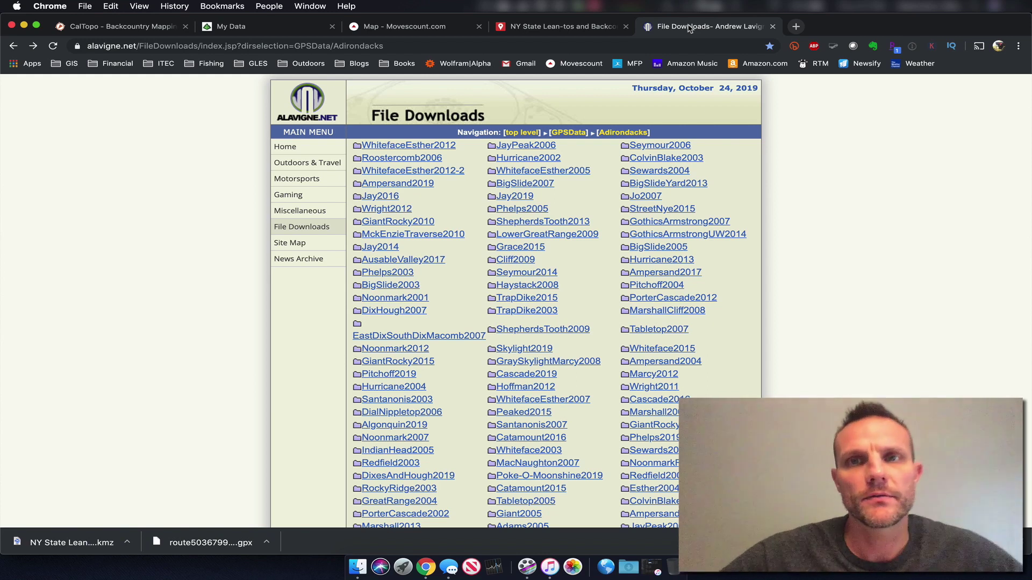
Download WhitefaceEsther.gpx from GPSData > Adirondacks > WhitefaceEsther2012
scroll(817, 245, down, 5)
scroll(817, 242, down, 4)
scroll(817, 243, up, 10)
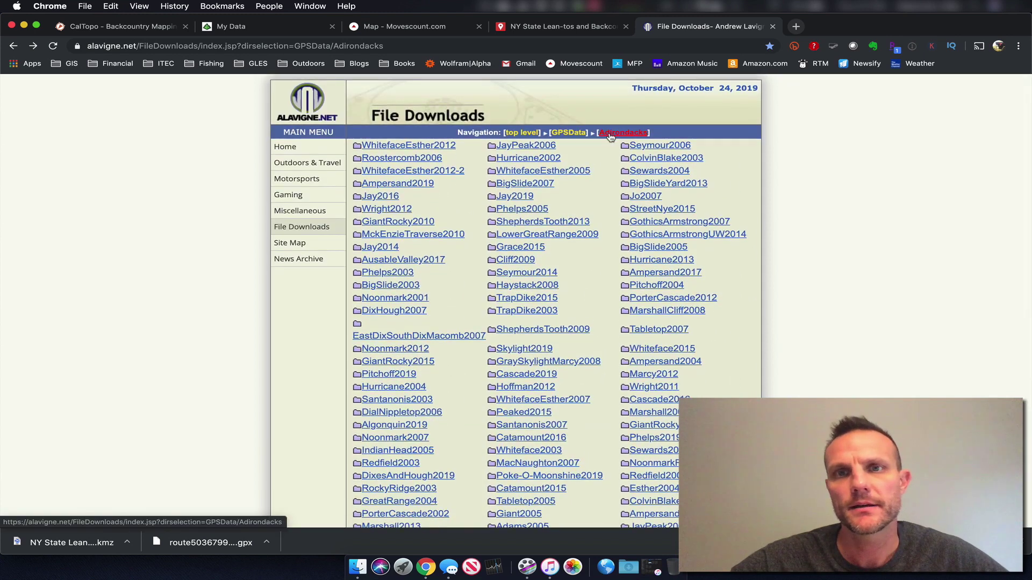
click(573, 134)
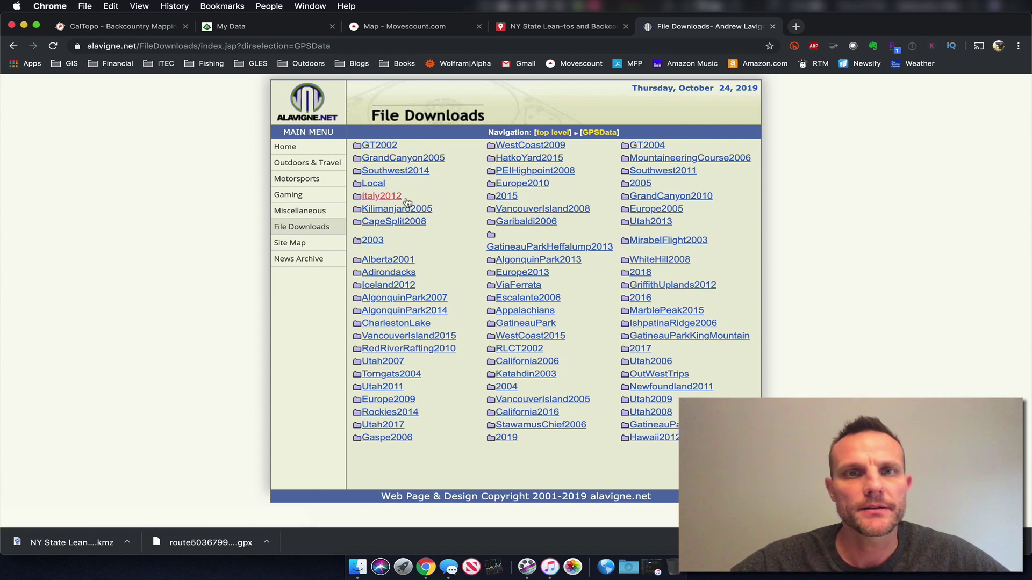
click(403, 274)
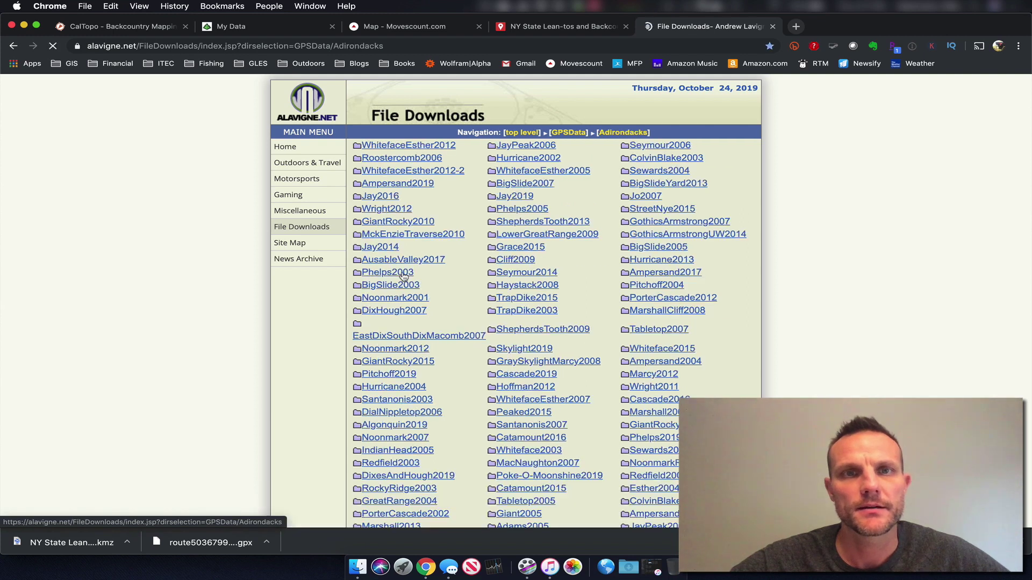
click(432, 146)
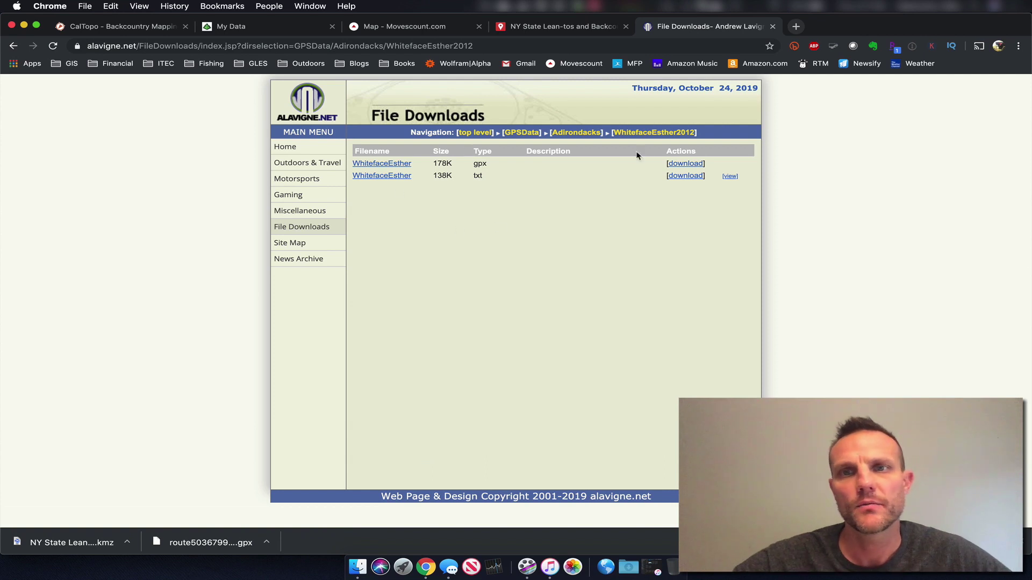
click(678, 164)
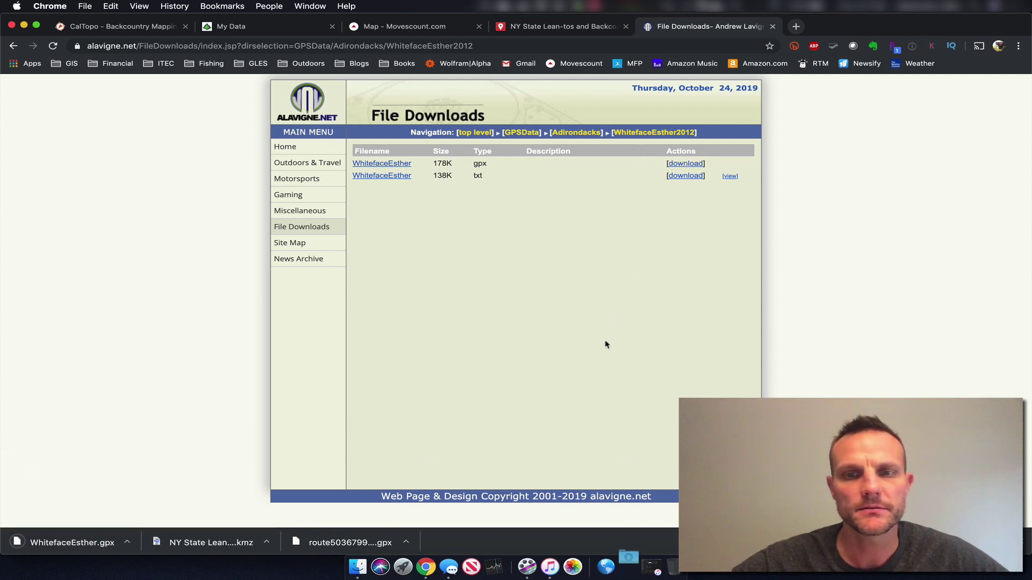
click(157, 32)
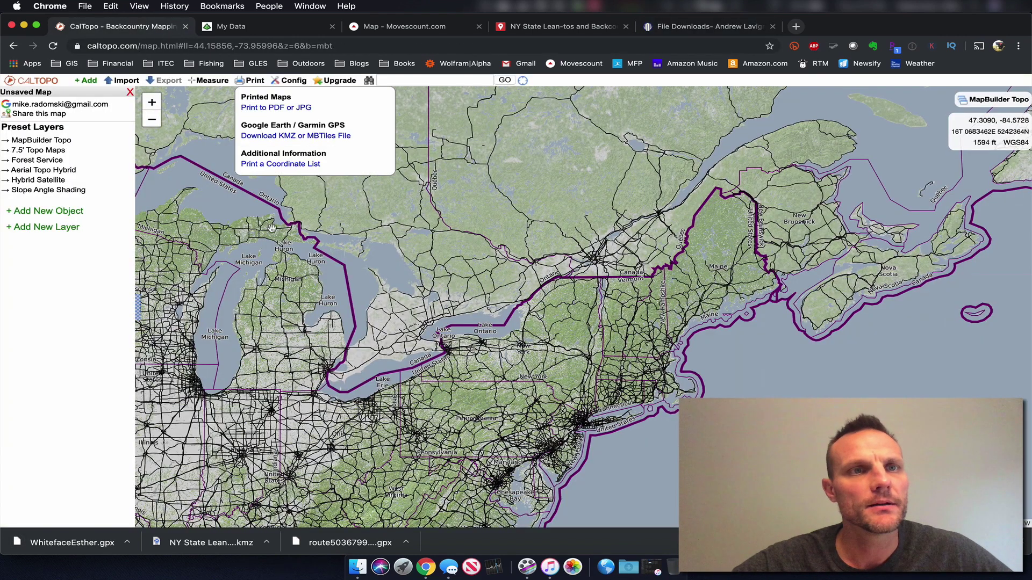
Import WhitefaceEsther.gpx from the Downloads folder into the new map
mouse_move(130, 86)
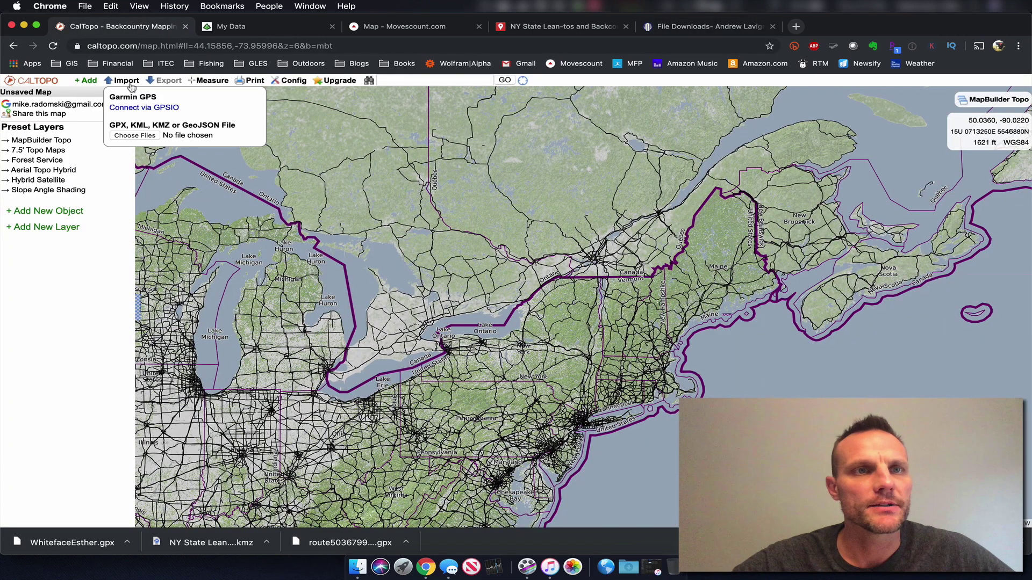
click(136, 137)
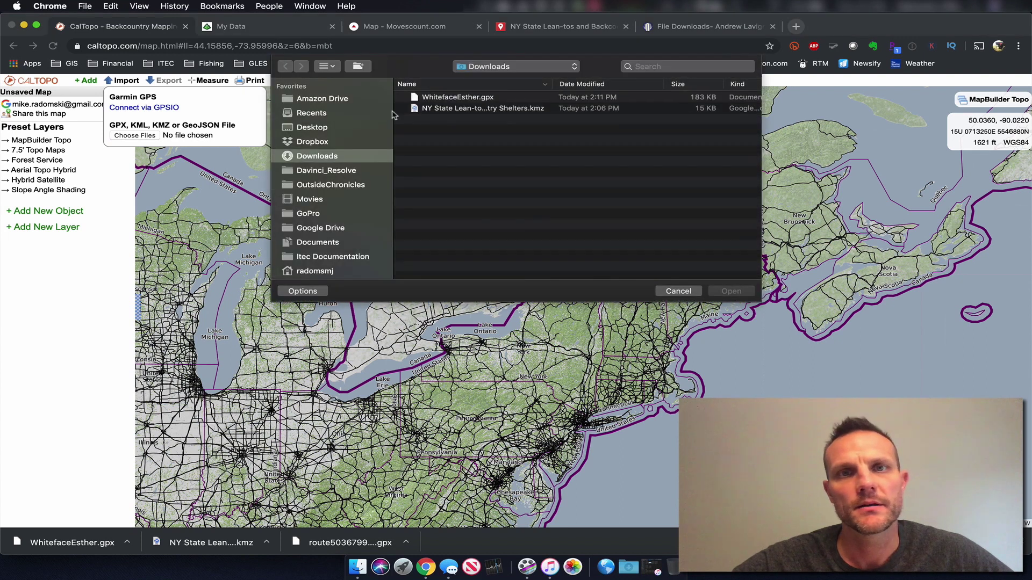
click(429, 99)
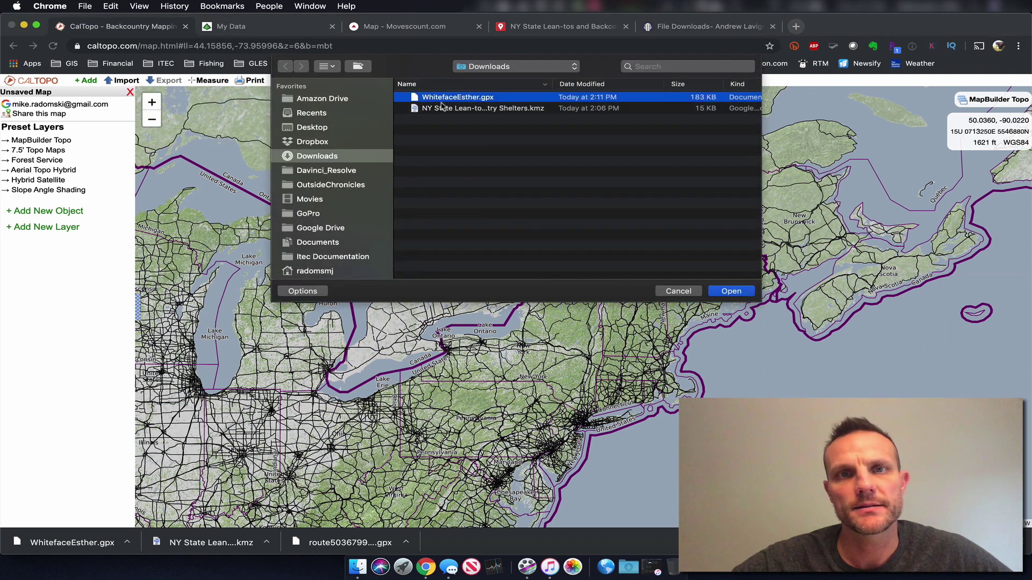
click(726, 291)
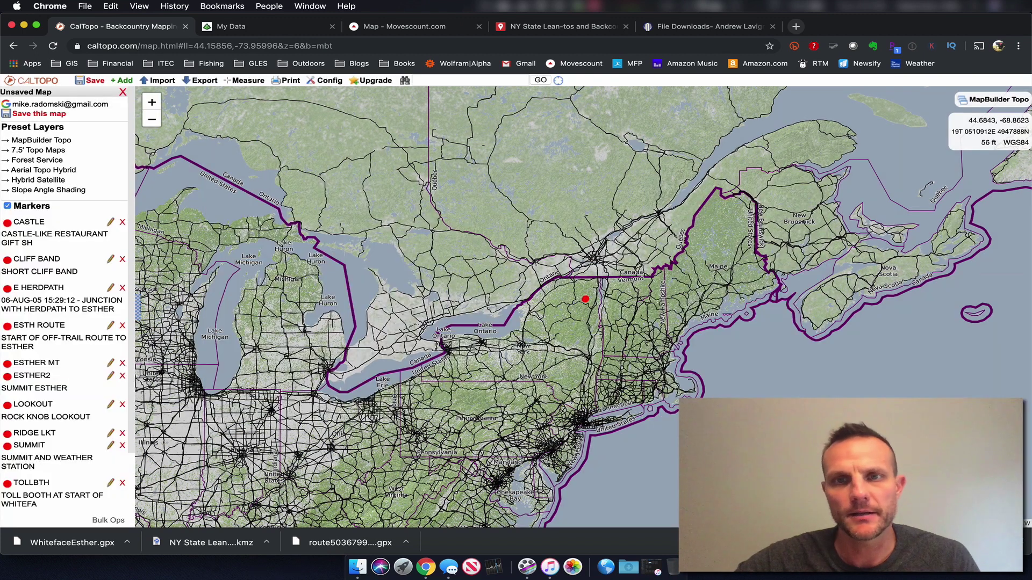
drag(595, 355, 594, 361)
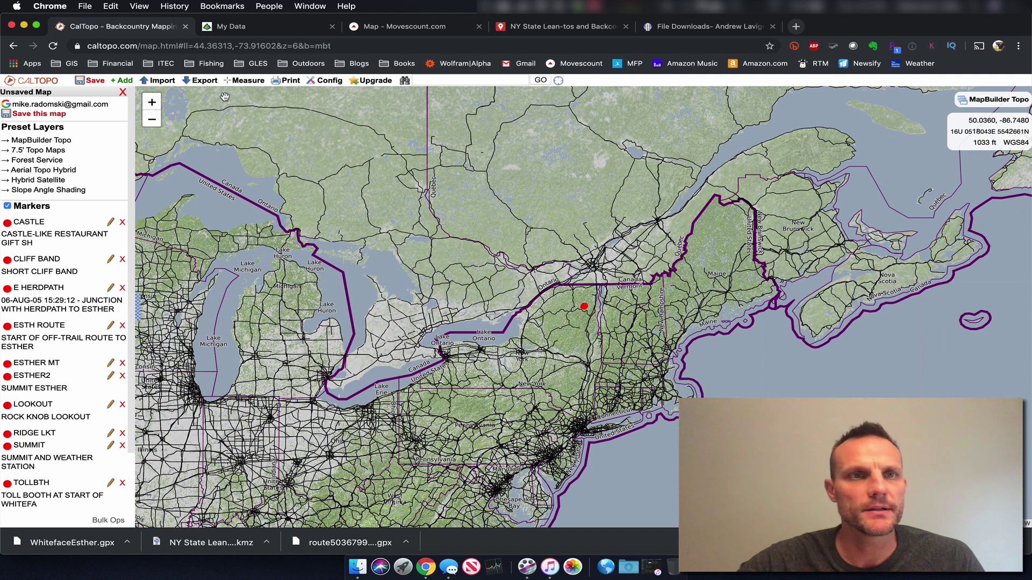
Zoom to the Whiteface-Esther Loop and open the Markers bulk table with CASTLE selected
scroll(70, 397, down, 4)
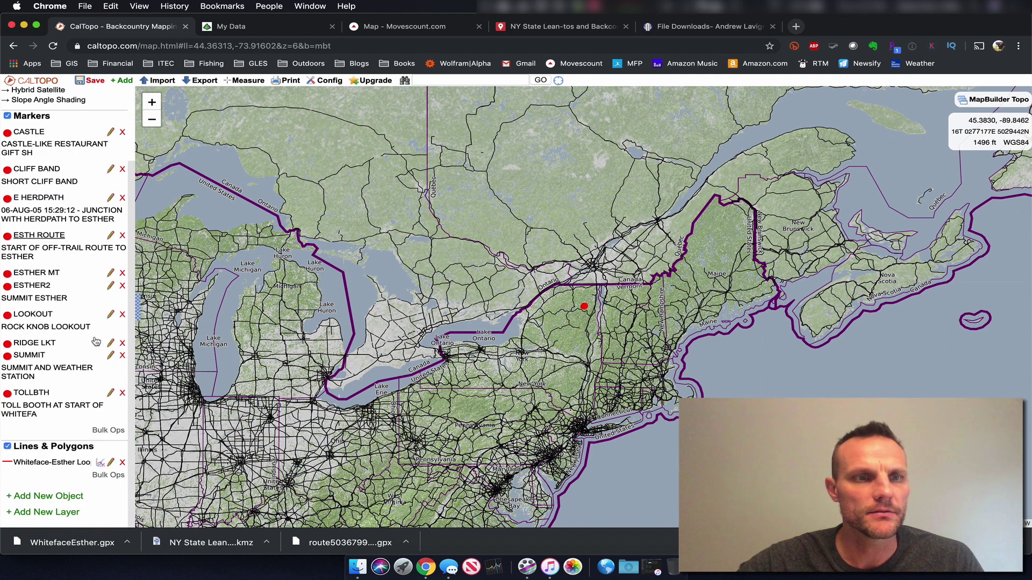
click(36, 466)
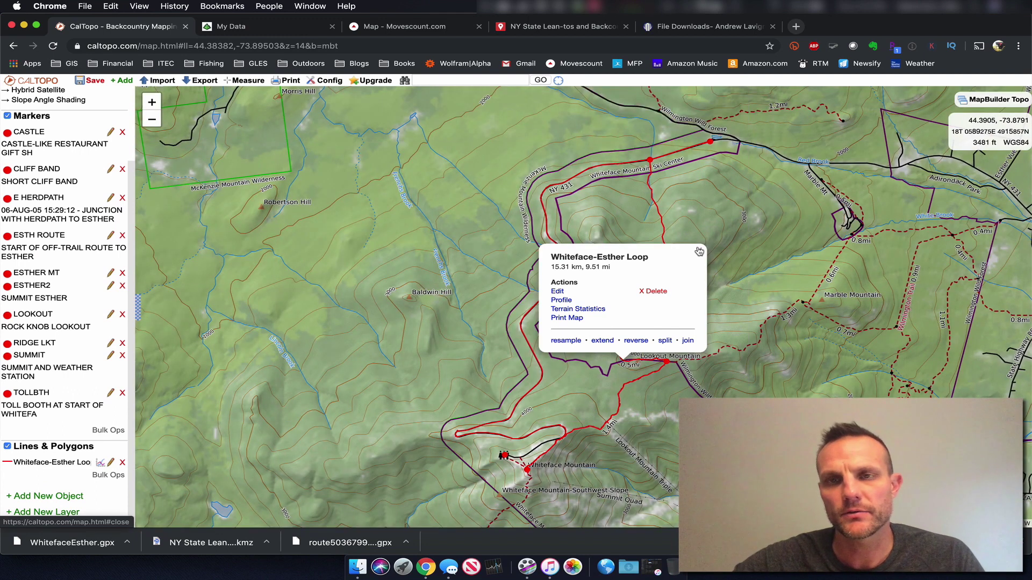
click(698, 252)
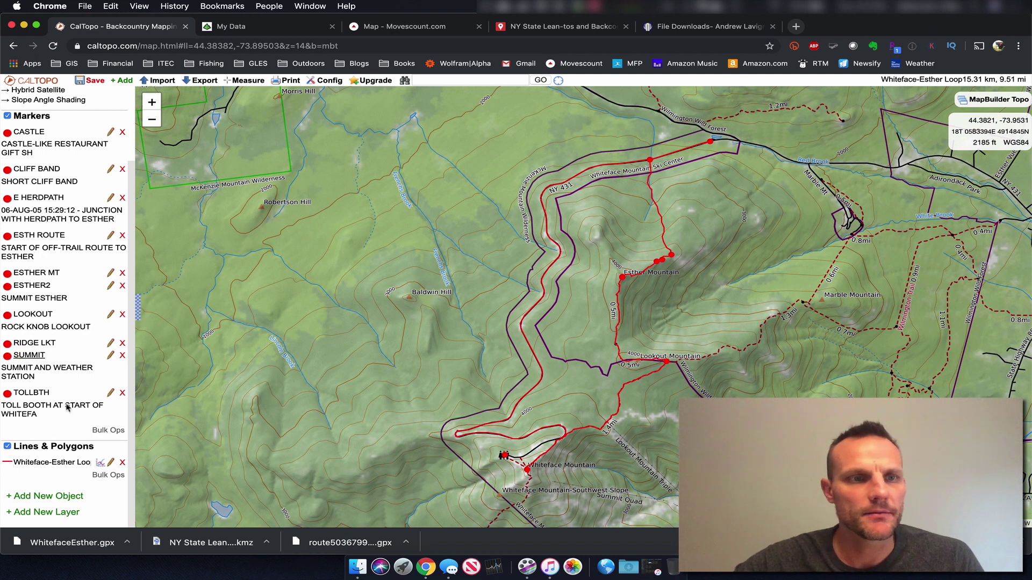
click(109, 432)
click(251, 231)
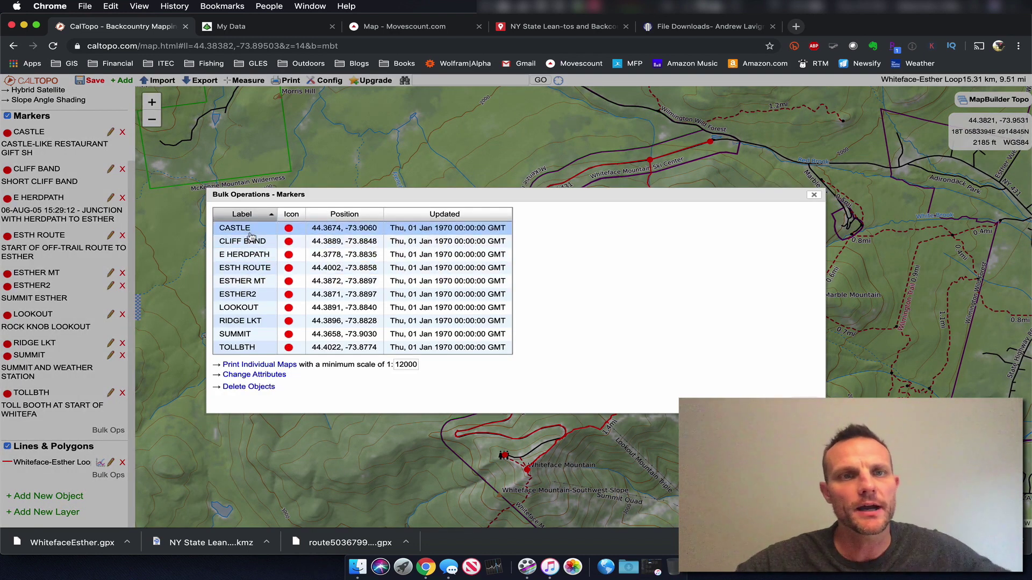
Restyle markers CASTLE through TOLLBTH as purple dots, then open the export format choice
shift+click(247, 347)
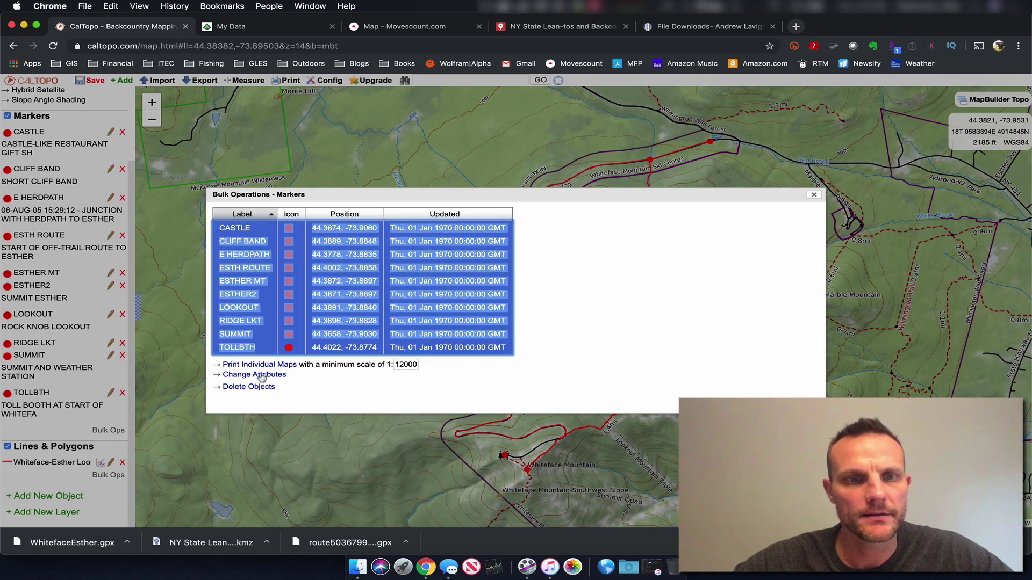
click(262, 377)
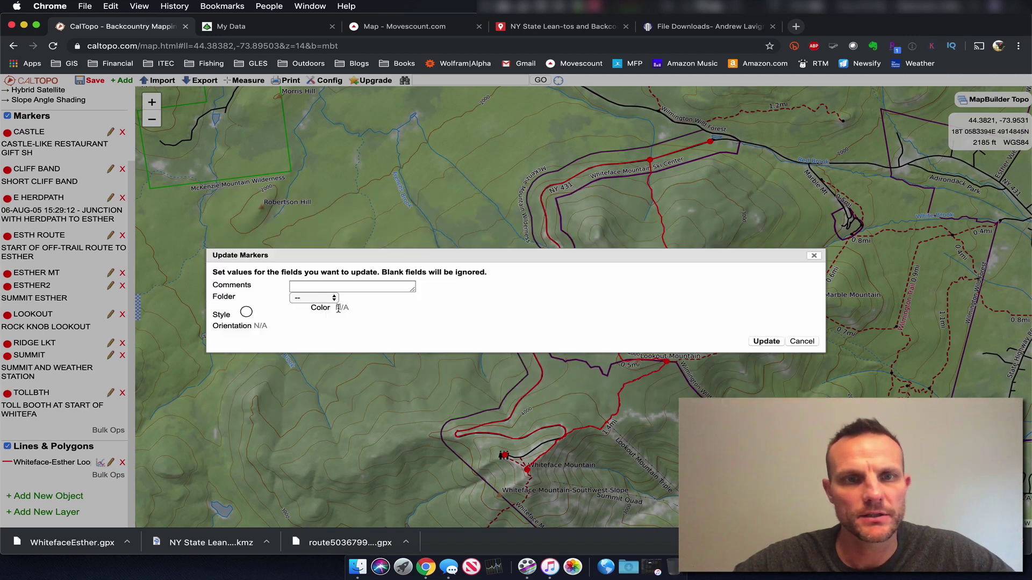
click(248, 313)
click(193, 215)
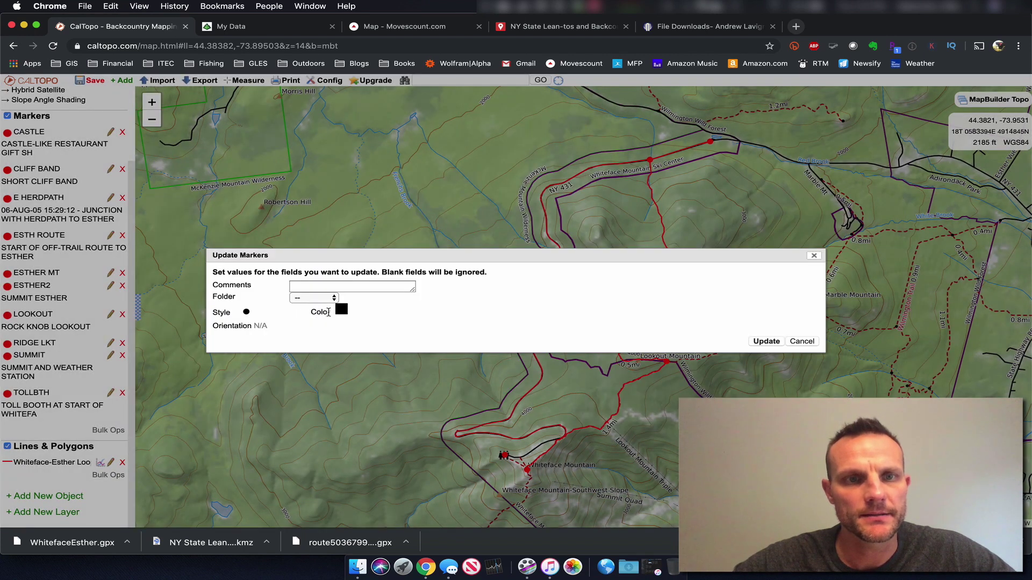
click(342, 310)
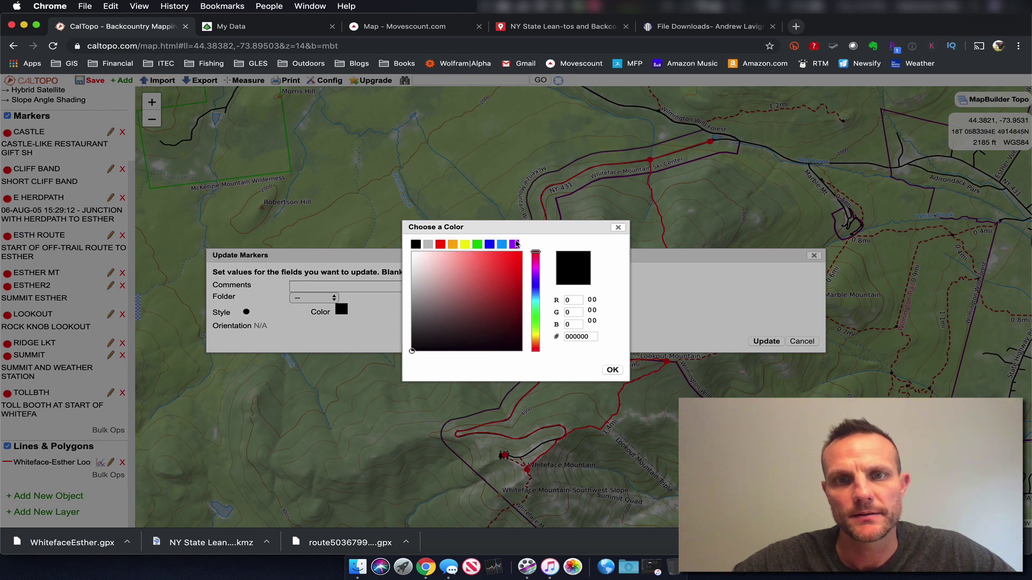
click(515, 245)
click(766, 341)
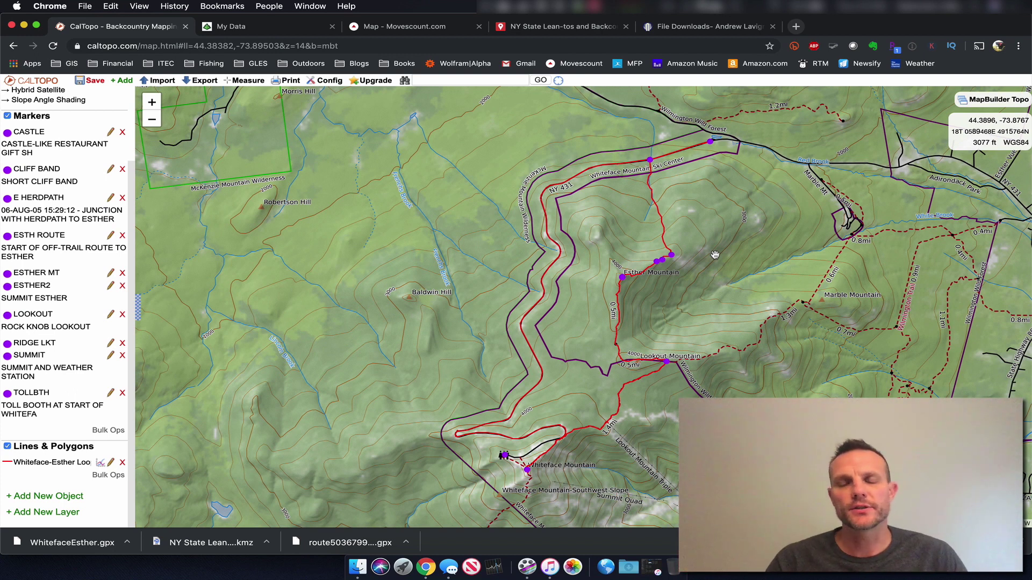
click(207, 81)
click(223, 136)
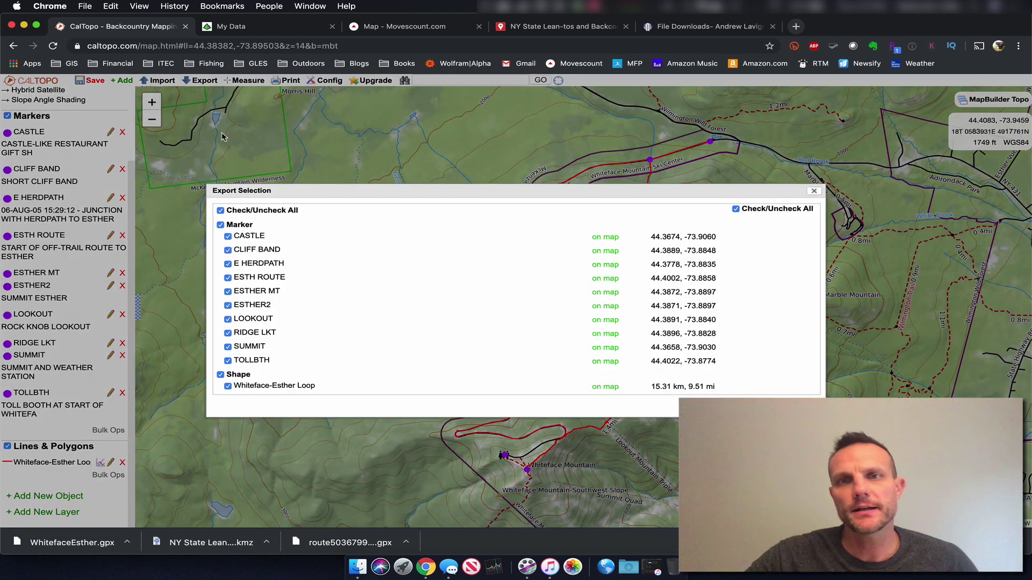